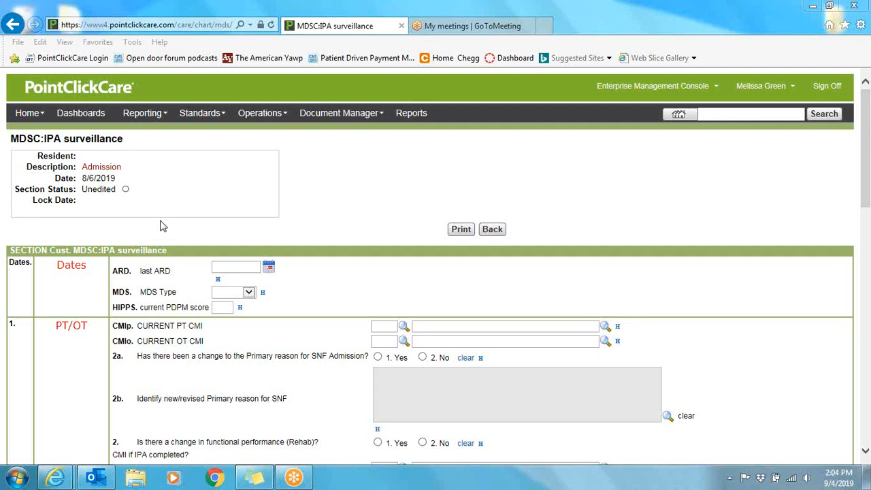
Set the last ARD date to 08/26/2019 in the Dates section
{"action": "left_click", "coordinate": [269, 268]}
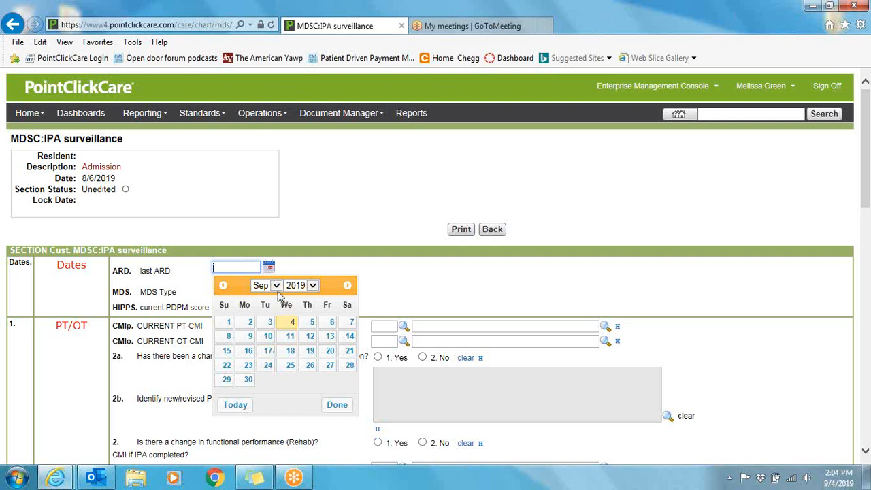
{"action": "left_click", "coordinate": [276, 286]}
{"action": "left_click", "coordinate": [261, 273]}
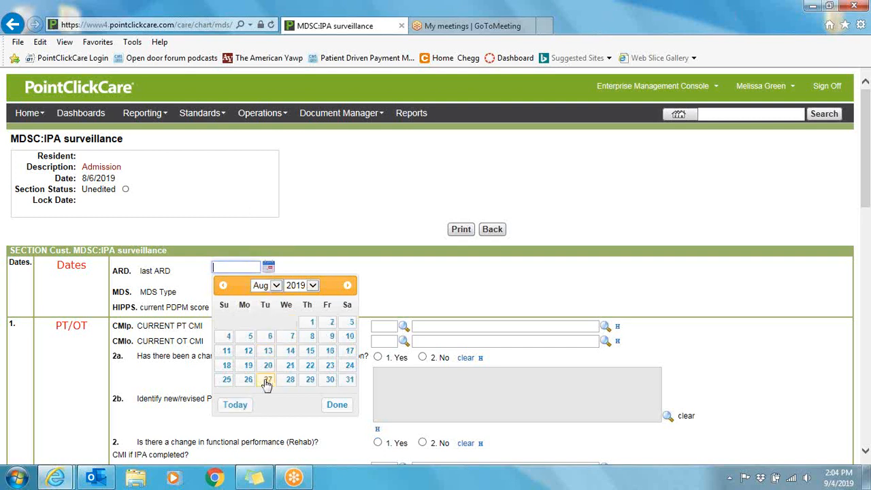
{"action": "left_click", "coordinate": [257, 378]}
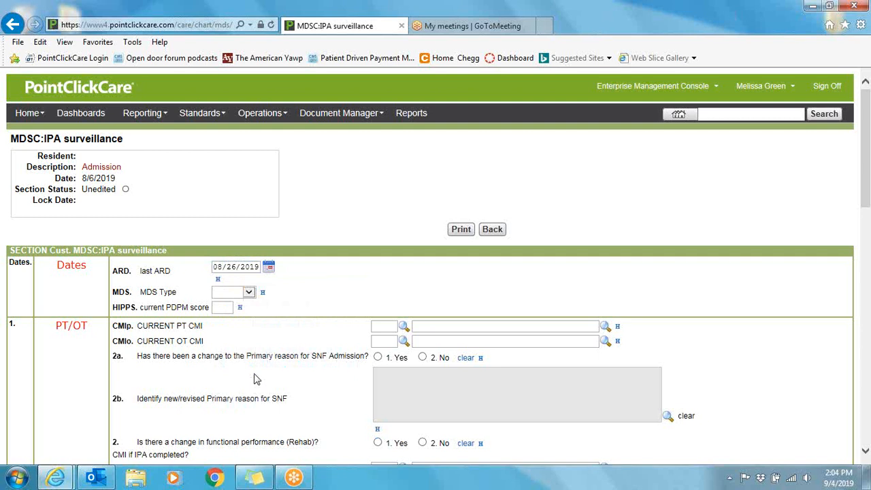
Set the MDS type to 5 day and enter KAKE as the current PDPM score
{"action": "left_click", "coordinate": [249, 292]}
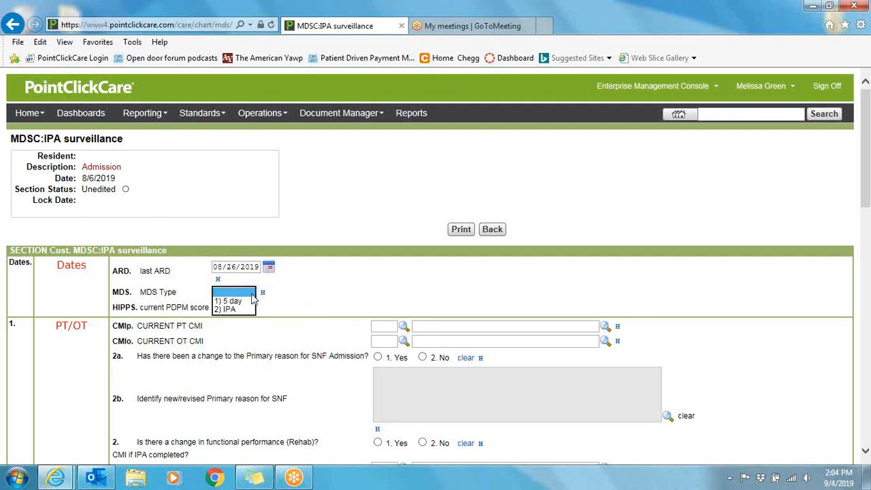
{"action": "left_click", "coordinate": [247, 302]}
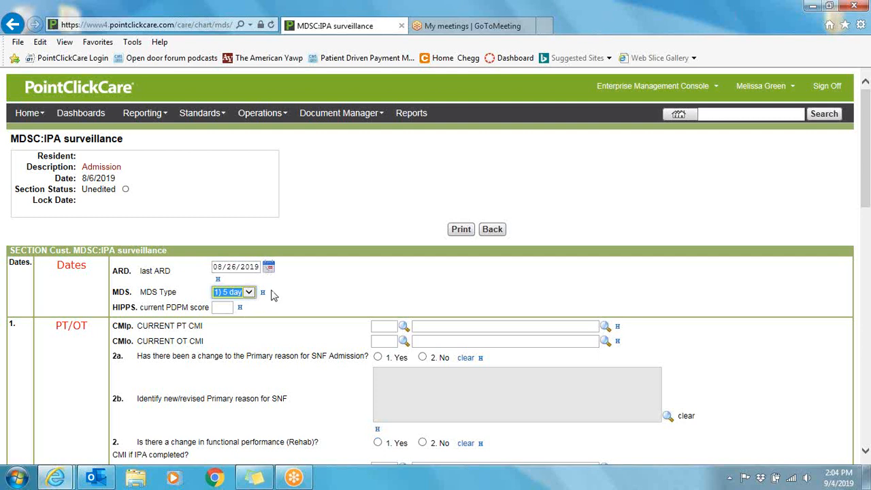
{"action": "left_click", "coordinate": [249, 292]}
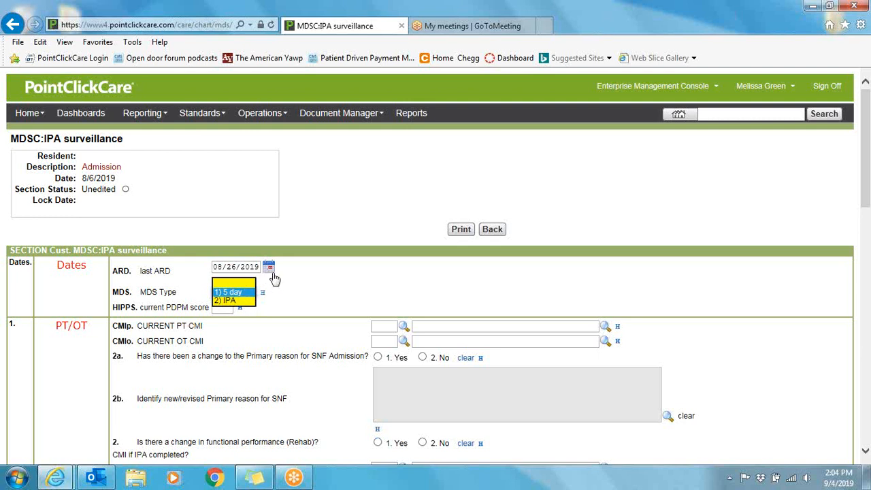
{"action": "left_click", "coordinate": [293, 287]}
{"action": "left_click", "coordinate": [230, 308]}
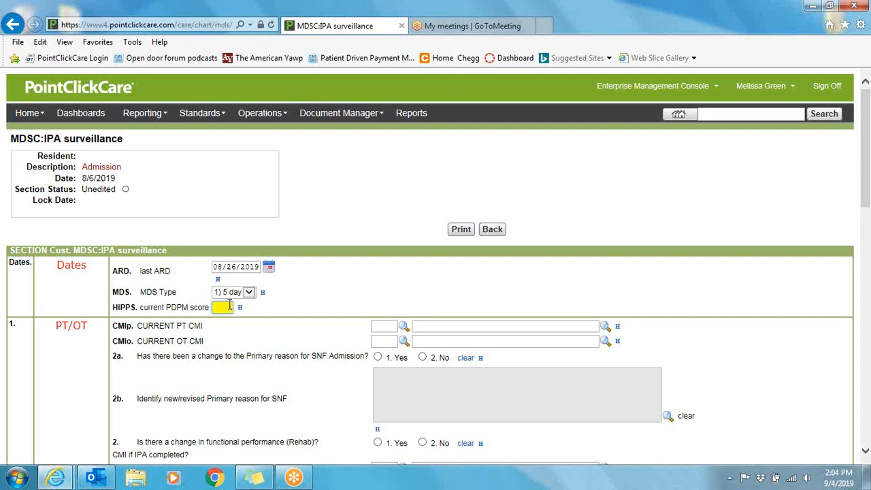
{"action": "type", "text": "KAKR"}
{"action": "left_click", "coordinate": [282, 313]}
Fill both the current PT CMI and the current OT CMI with the K MEDICAL MNGMNT 10-23 category
{"action": "scroll", "coordinate": [281, 313], "scroll_direction": "down", "scroll_amount": 1}
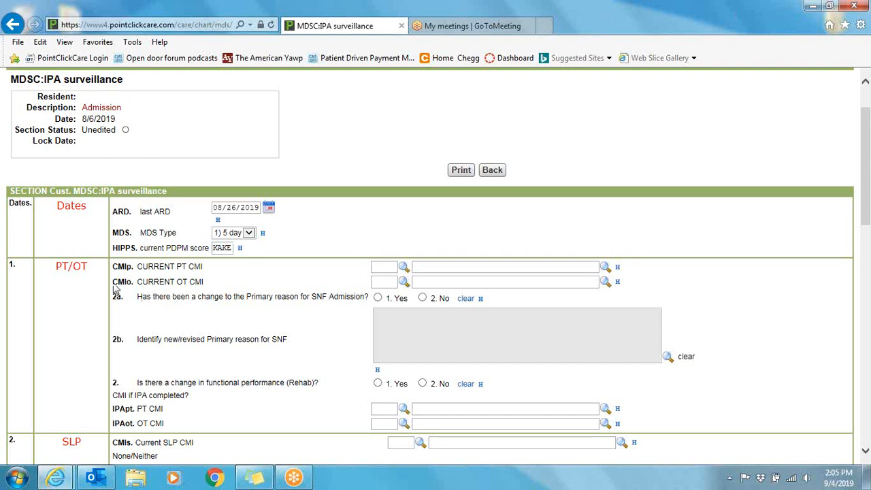
{"action": "scroll", "coordinate": [104, 290], "scroll_direction": "down", "scroll_amount": 1}
{"action": "scroll", "coordinate": [104, 290], "scroll_direction": "down", "scroll_amount": 7}
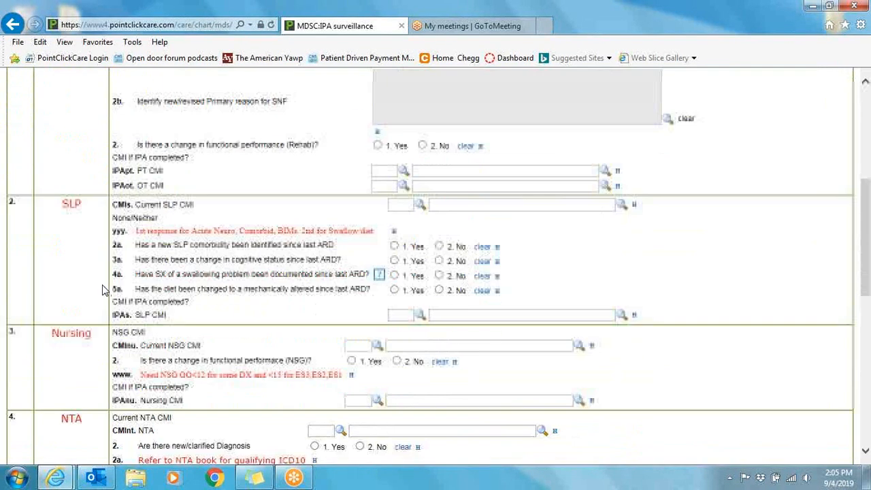
{"action": "scroll", "coordinate": [104, 290], "scroll_direction": "down", "scroll_amount": 4}
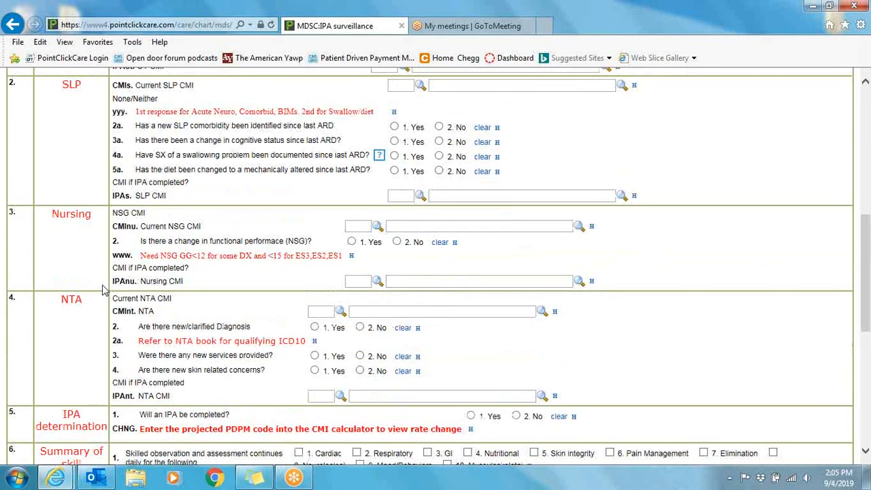
{"action": "scroll", "coordinate": [104, 291], "scroll_direction": "up", "scroll_amount": 10}
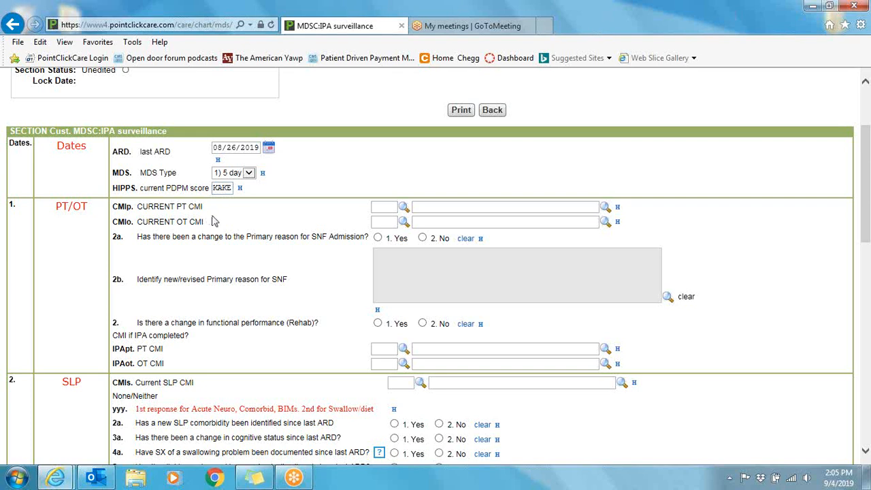
{"action": "left_click", "coordinate": [606, 208]}
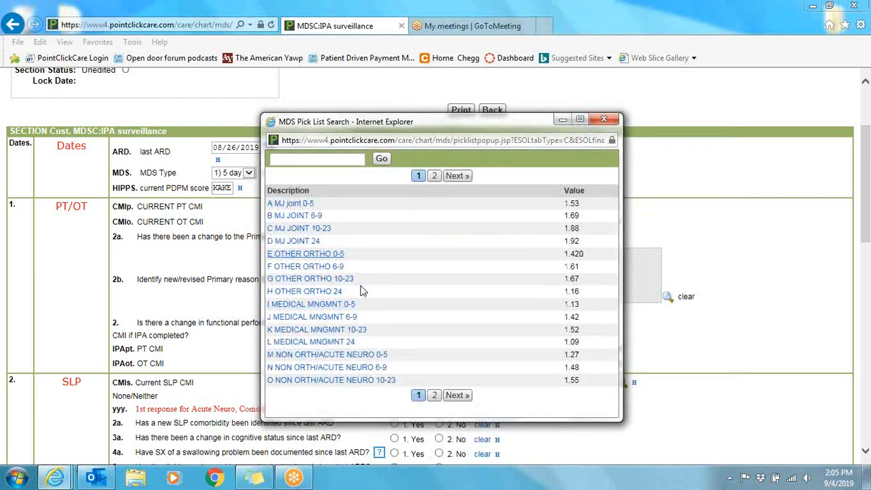
{"action": "left_click", "coordinate": [284, 331]}
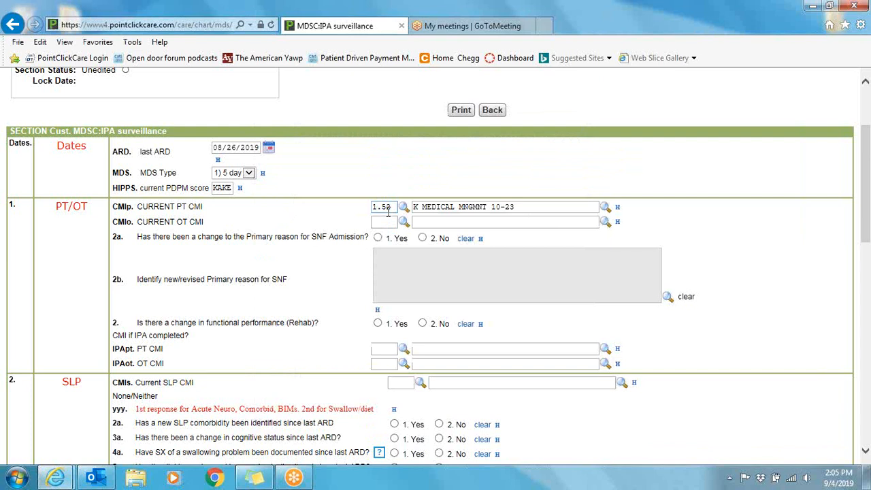
{"action": "left_click", "coordinate": [606, 222]}
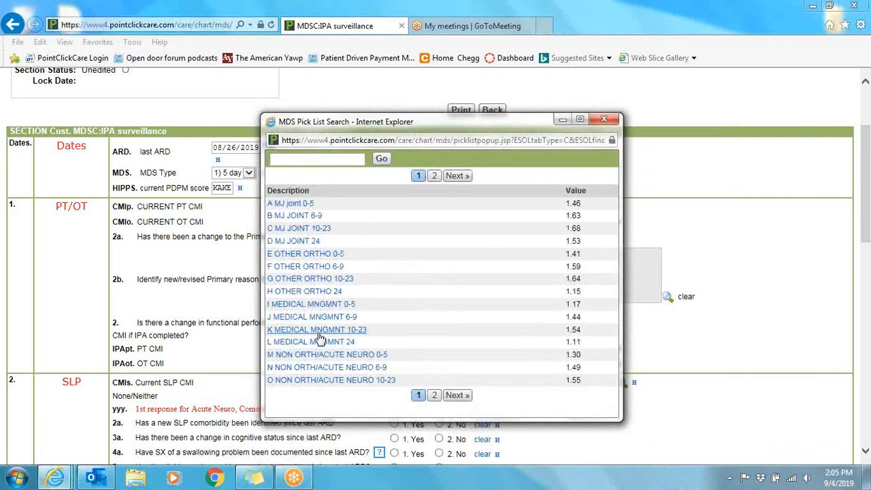
{"action": "left_click", "coordinate": [293, 330]}
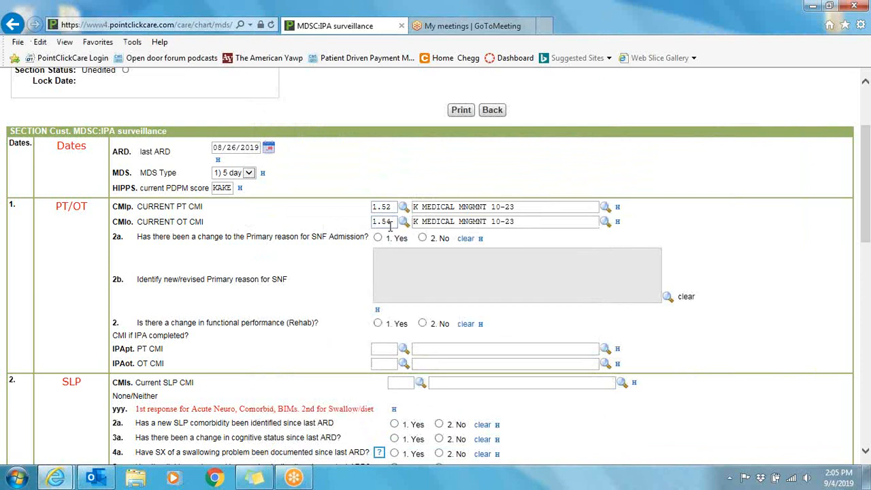
Set the current SLP CMI to A None/Neither
{"action": "scroll", "coordinate": [556, 331], "scroll_direction": "down", "scroll_amount": 2}
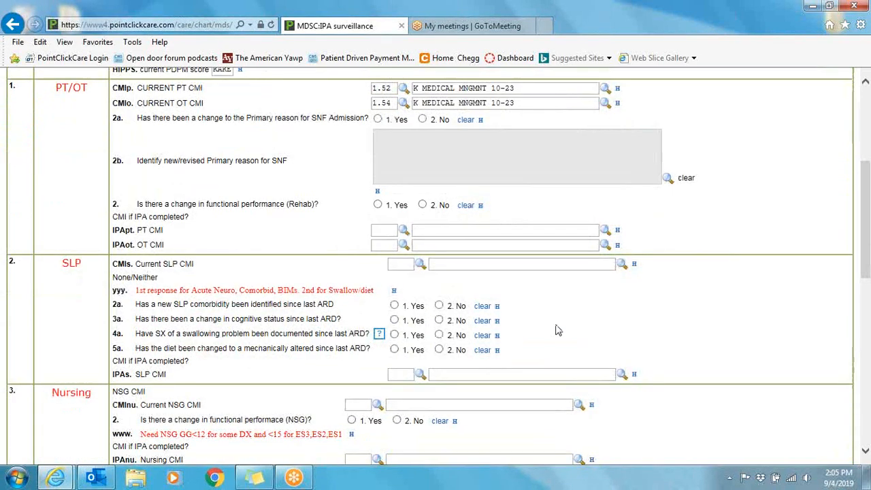
{"action": "left_click", "coordinate": [623, 265]}
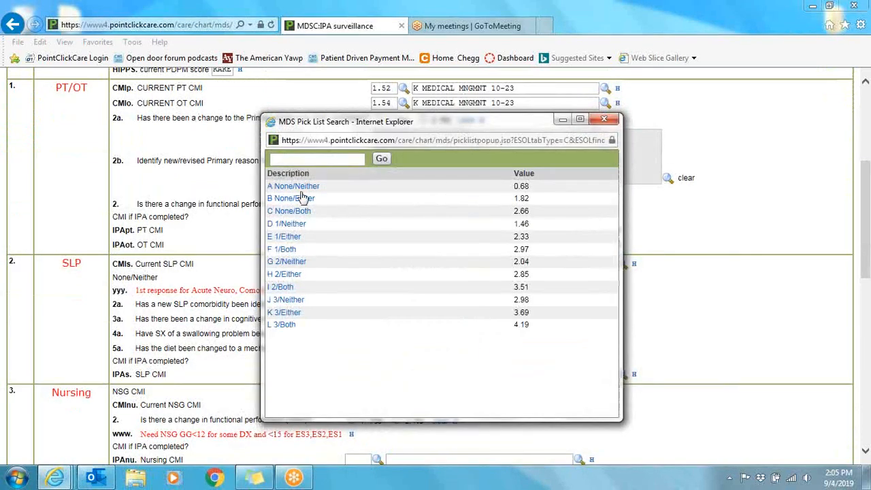
{"action": "left_click", "coordinate": [298, 186]}
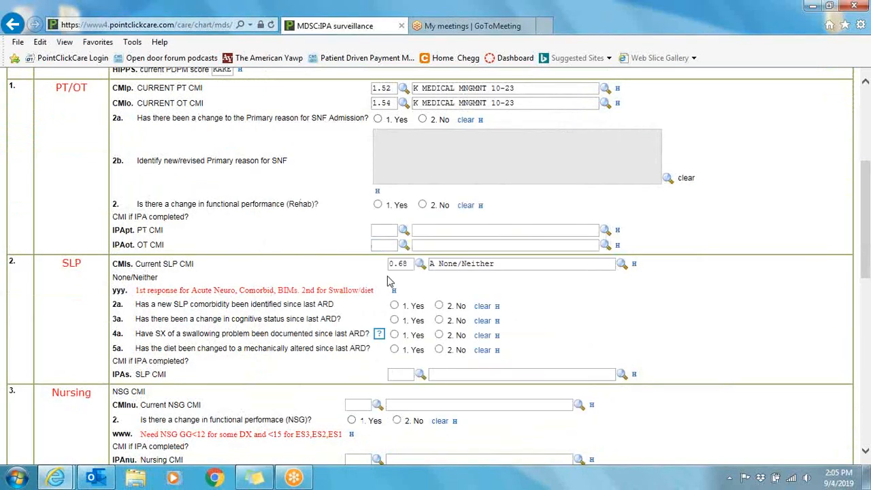
Set the current nursing CMI to K LBC1 6-14
{"action": "scroll", "coordinate": [543, 349], "scroll_direction": "down", "scroll_amount": 1}
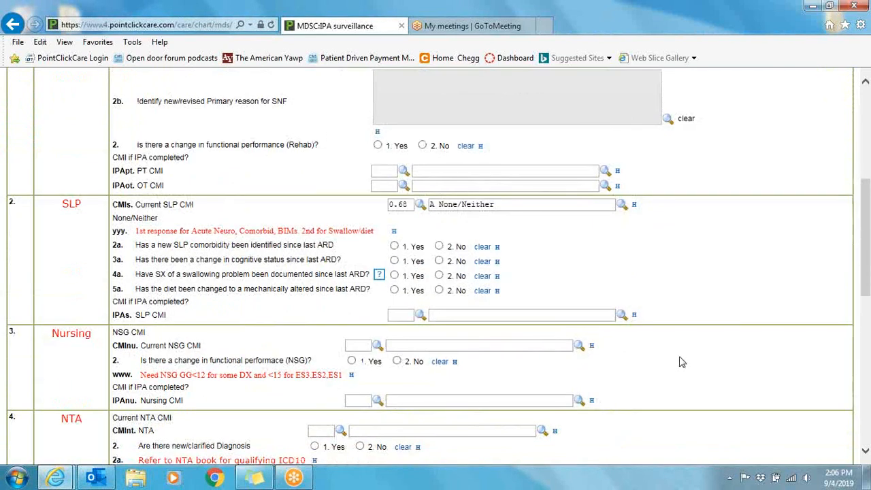
{"action": "scroll", "coordinate": [683, 361], "scroll_direction": "down", "scroll_amount": 1}
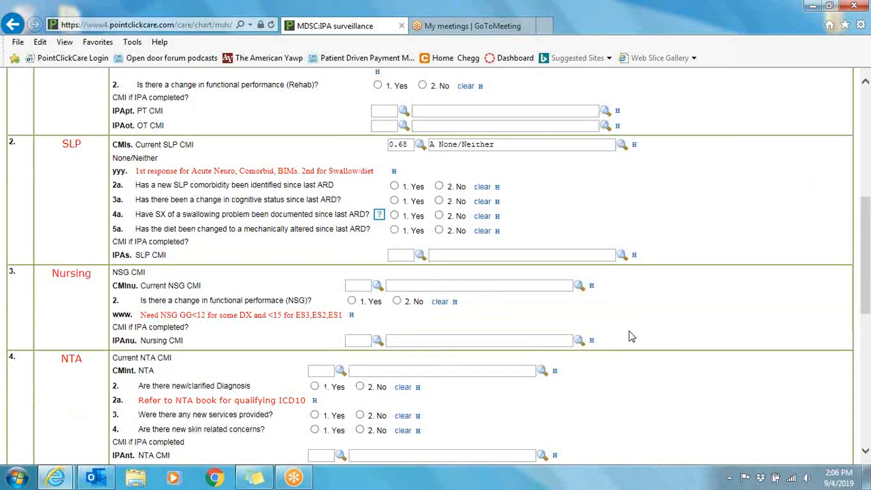
{"action": "left_click", "coordinate": [580, 286]}
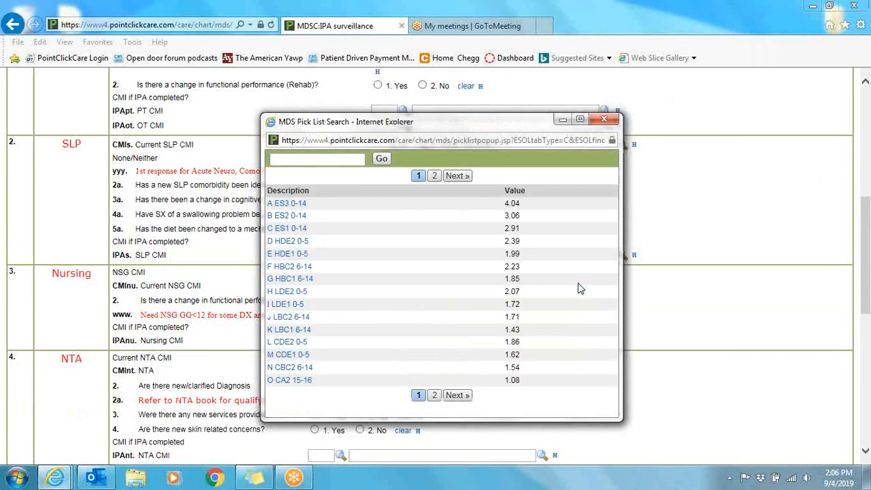
{"action": "left_click", "coordinate": [285, 331]}
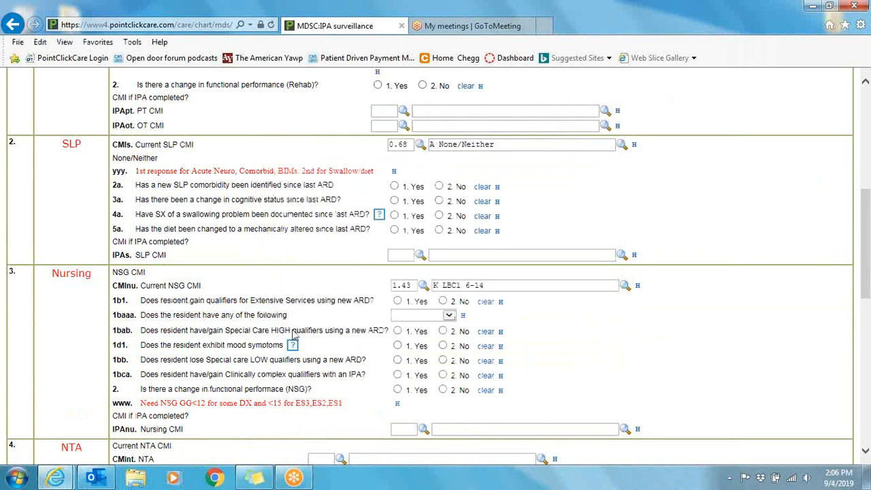
{"action": "left_click", "coordinate": [456, 287]}
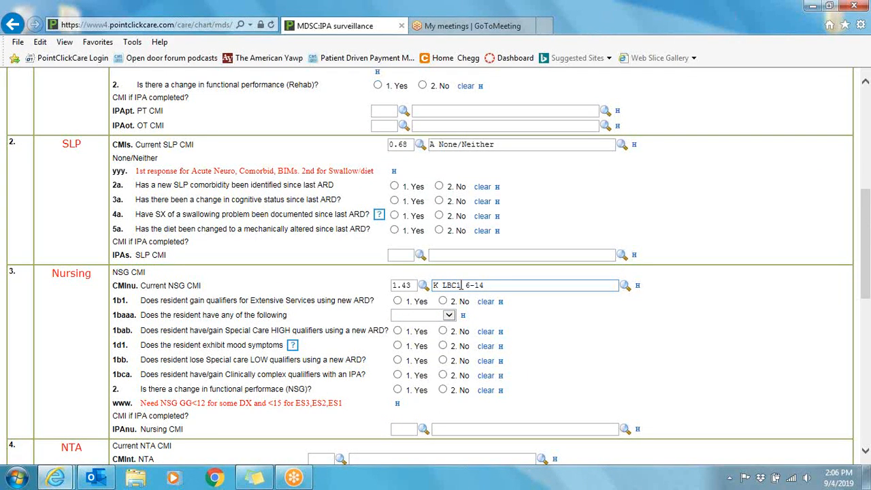
Set the current NTA CMI to E 1-2 PTS
{"action": "scroll", "coordinate": [468, 290], "scroll_direction": "down", "scroll_amount": 3}
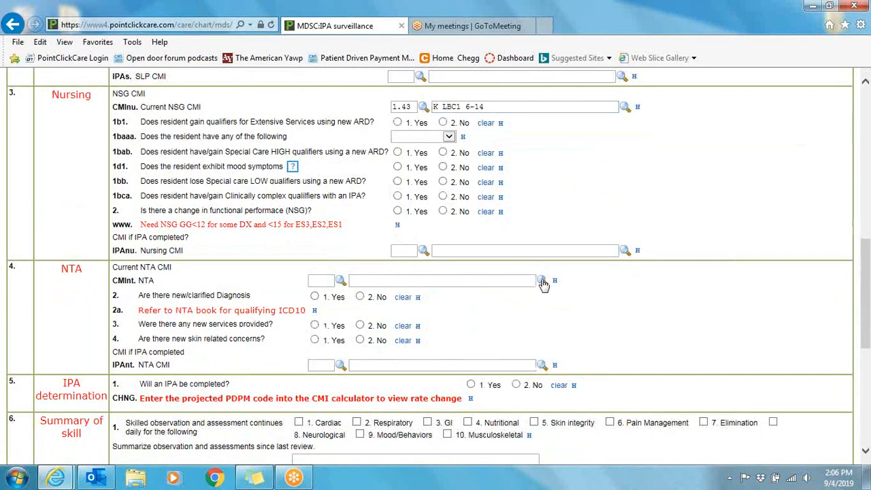
{"action": "left_click", "coordinate": [543, 282]}
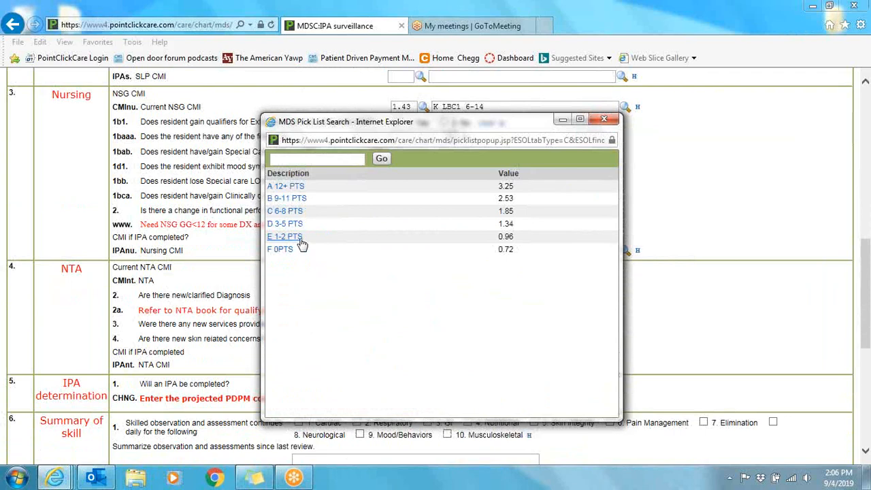
{"action": "left_click", "coordinate": [300, 240]}
Record a changed primary SNF reason, no PT/OT clinical category change, and changed rehab functional performance, now 6-9
{"action": "scroll", "coordinate": [638, 286], "scroll_direction": "up", "scroll_amount": 1}
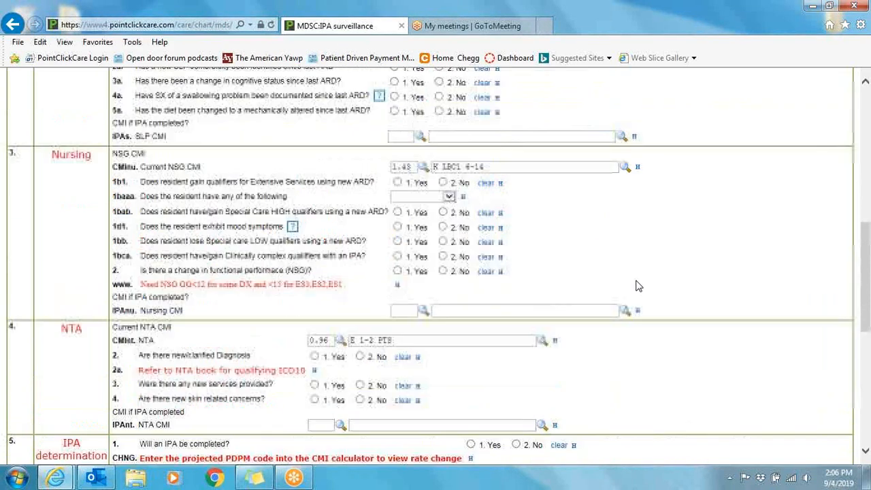
{"action": "scroll", "coordinate": [637, 286], "scroll_direction": "up", "scroll_amount": 6}
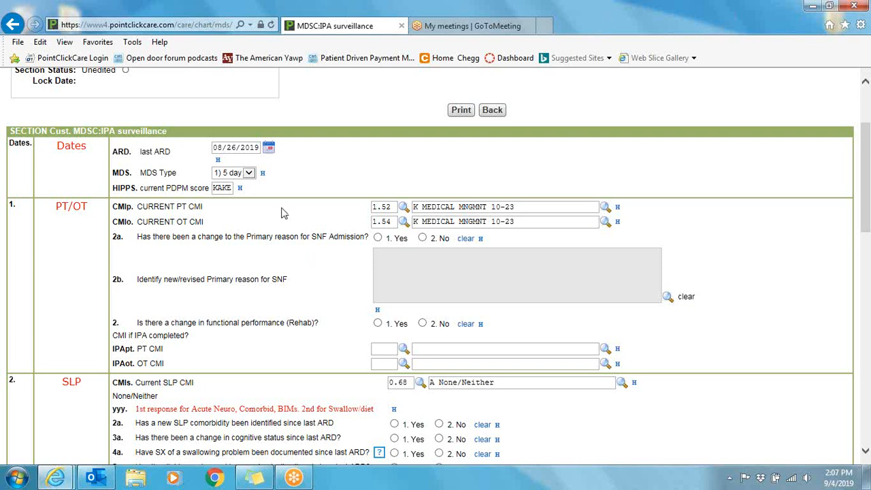
{"action": "left_click", "coordinate": [379, 238]}
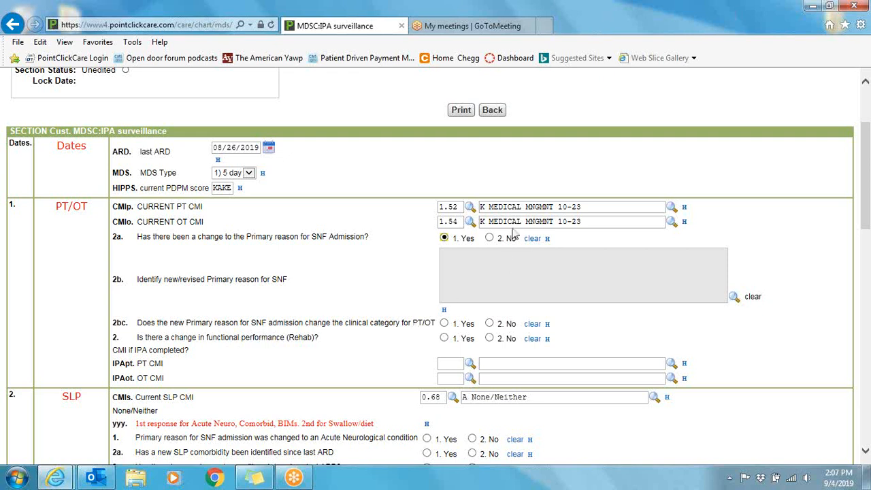
{"action": "left_click", "coordinate": [490, 324]}
{"action": "left_click", "coordinate": [444, 339]}
{"action": "left_click", "coordinate": [477, 353]}
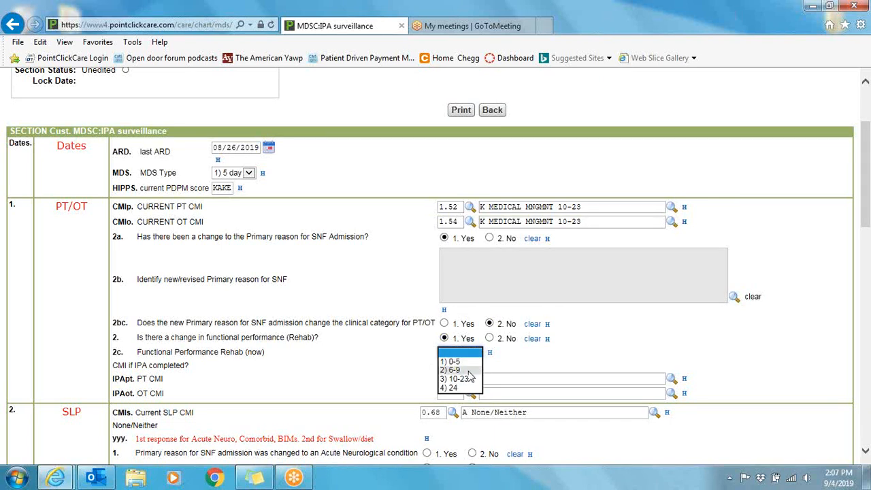
{"action": "left_click", "coordinate": [473, 369]}
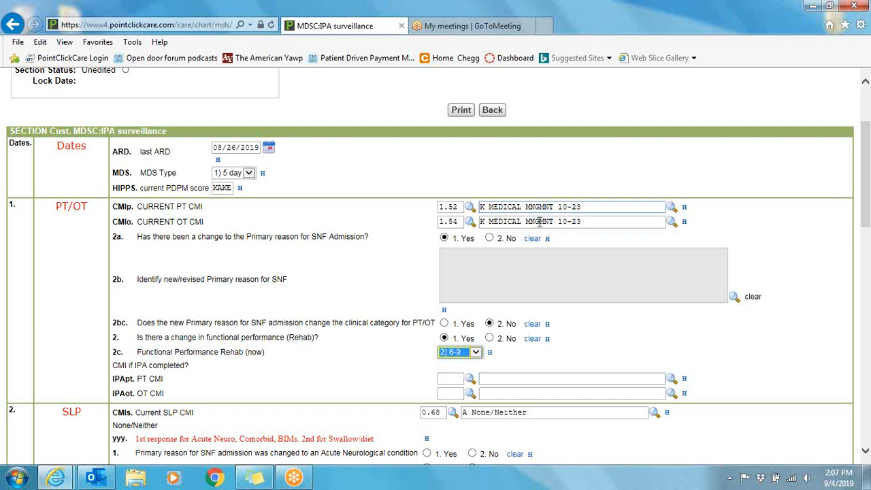
Fill the projected IPA PT CMI and OT CMI with the J MEDICAL MNGMNT 6-9 category
{"action": "left_click", "coordinate": [671, 381]}
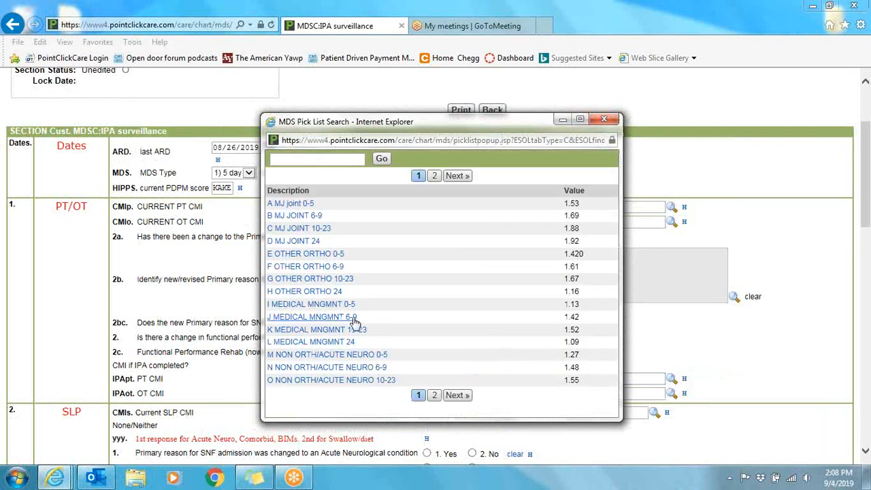
{"action": "left_click", "coordinate": [329, 317]}
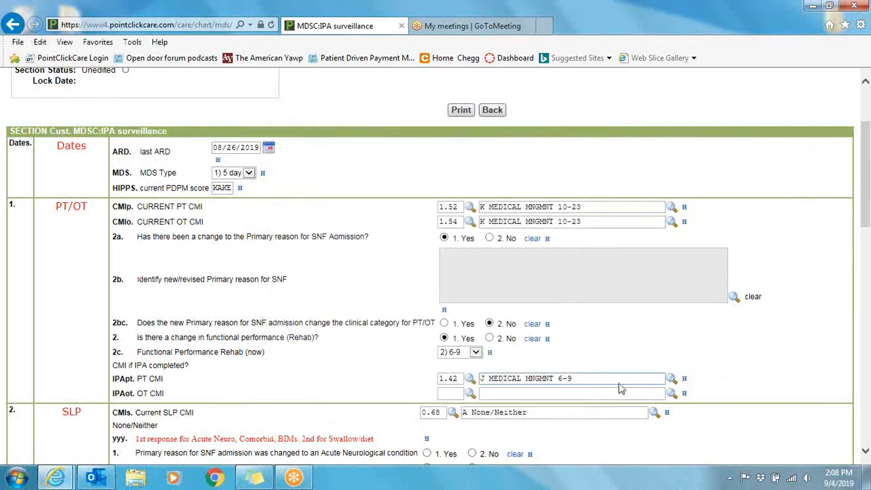
{"action": "left_click", "coordinate": [672, 393]}
{"action": "left_click", "coordinate": [310, 318]}
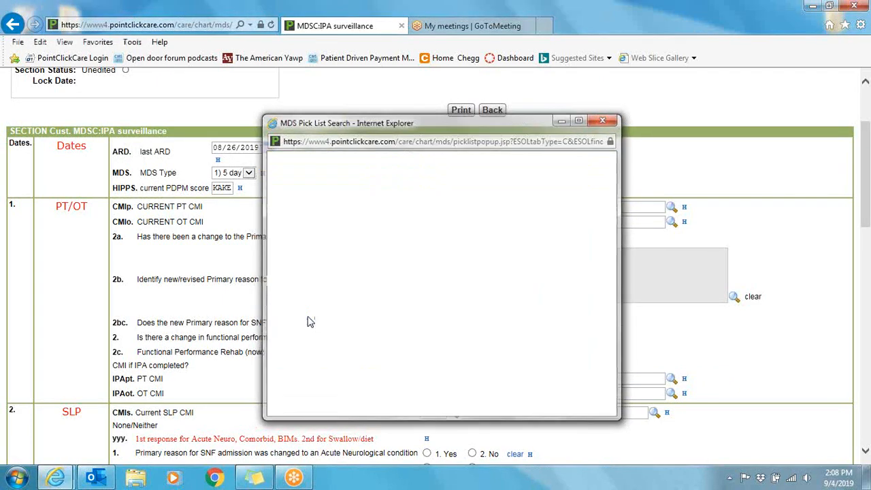
{"action": "scroll", "coordinate": [656, 334], "scroll_direction": "down", "scroll_amount": 1}
{"action": "scroll", "coordinate": [656, 334], "scroll_direction": "down", "scroll_amount": 3}
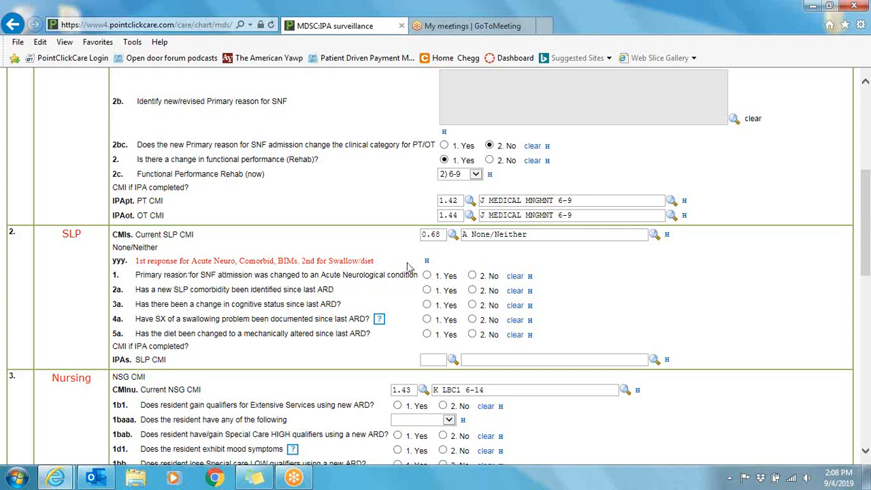
{"action": "scroll", "coordinate": [408, 266], "scroll_direction": "up", "scroll_amount": 3}
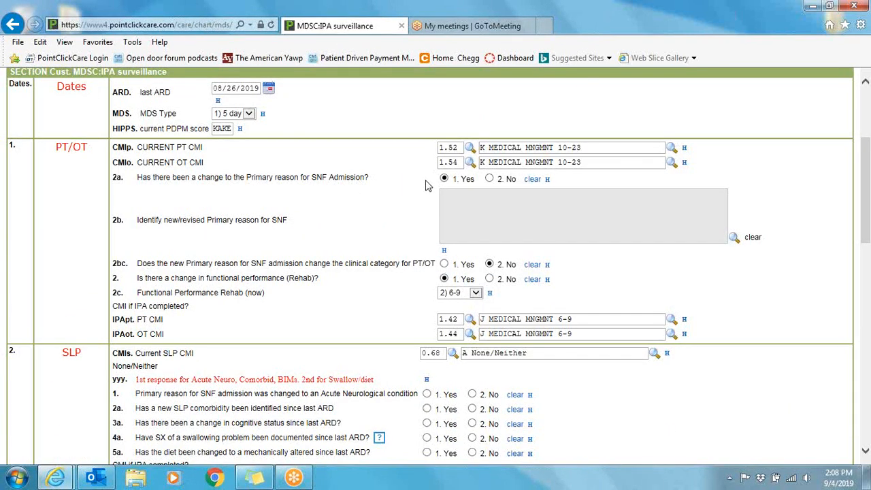
Change the answer on whether the primary reason for SNF admission has changed to No
{"action": "left_click", "coordinate": [491, 179]}
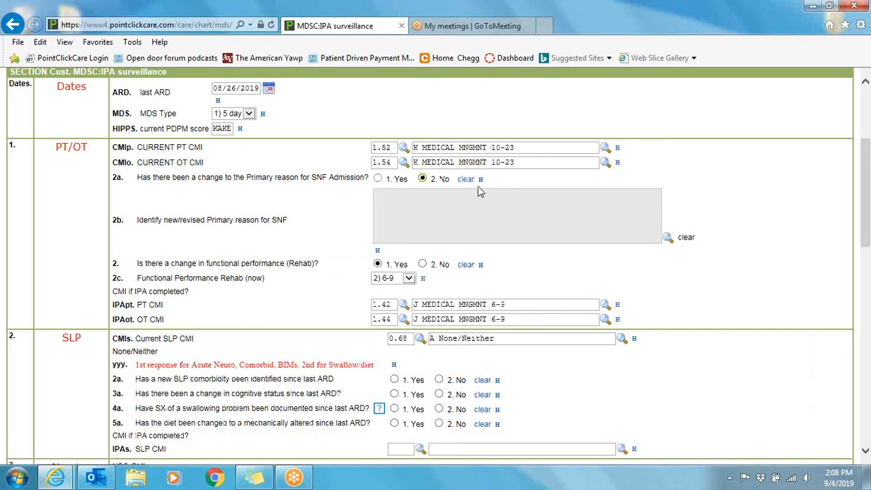
{"action": "scroll", "coordinate": [398, 262], "scroll_direction": "down", "scroll_amount": 3}
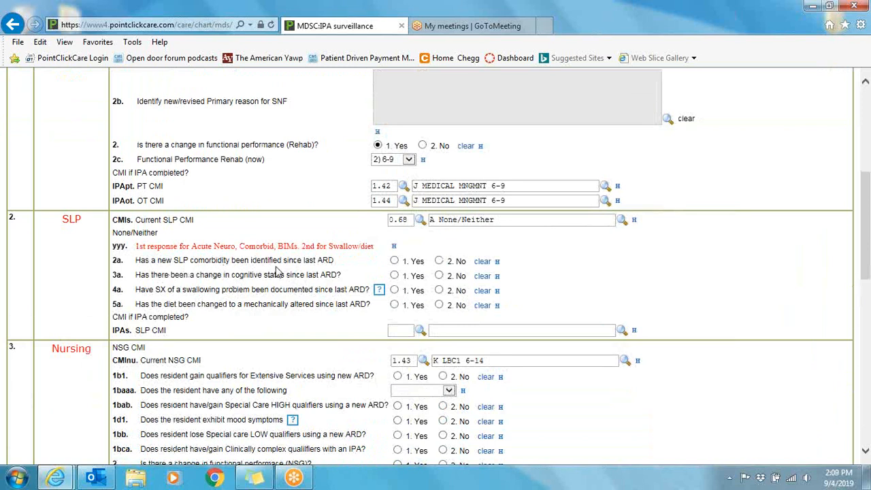
{"action": "scroll", "coordinate": [276, 273], "scroll_direction": "up", "scroll_amount": 7}
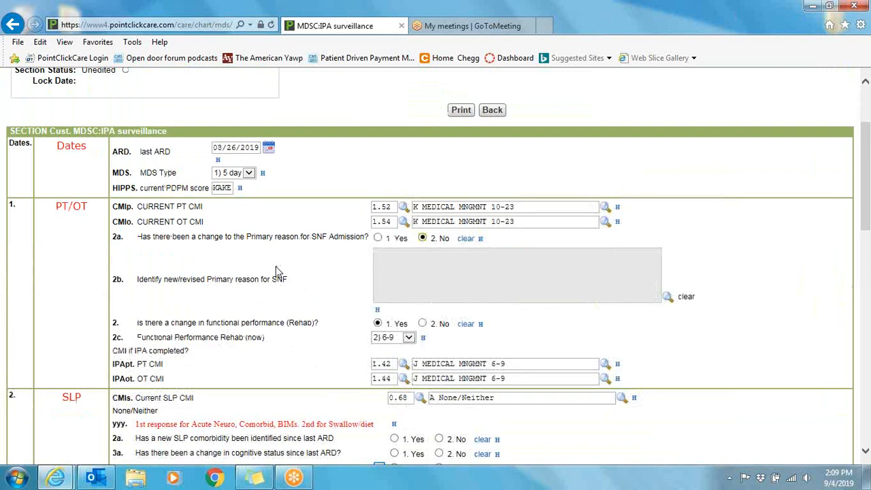
{"action": "scroll", "coordinate": [275, 272], "scroll_direction": "down", "scroll_amount": 7}
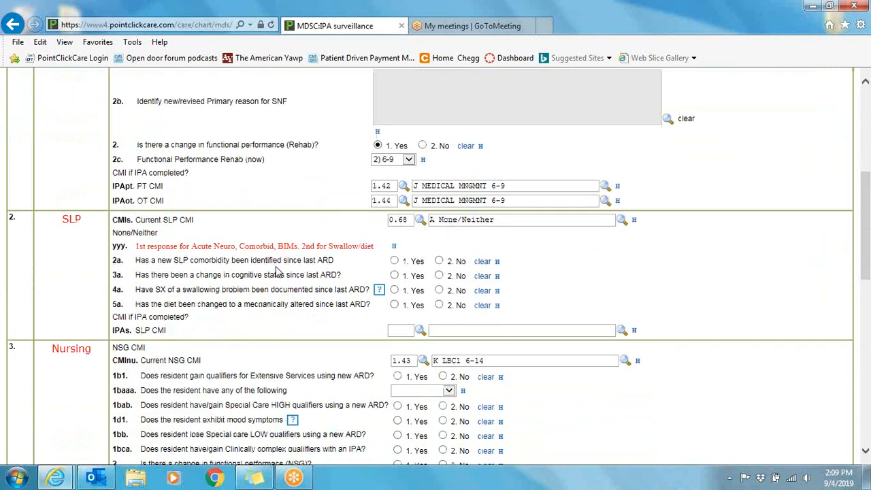
Record Aphasia as a new SLP comorbidity and a change in cognitive status with a BIMS score of Mildly Impaired
{"action": "left_click", "coordinate": [394, 262]}
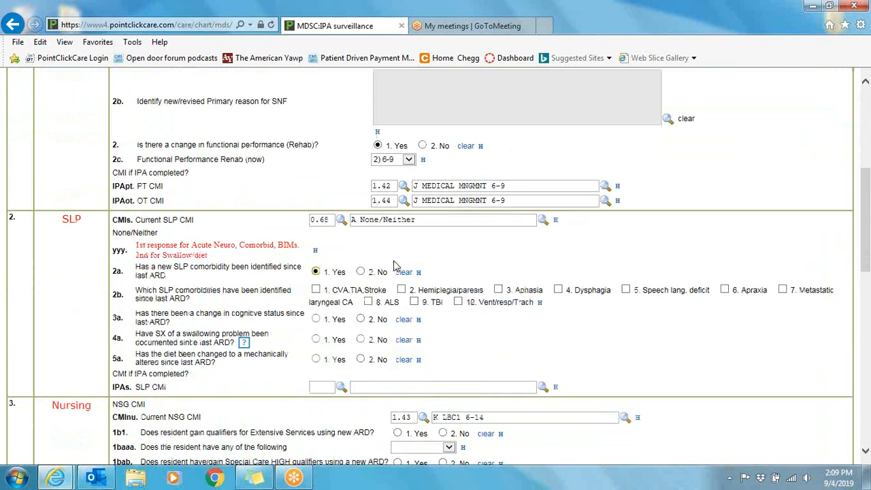
{"action": "left_click", "coordinate": [498, 291]}
{"action": "left_click", "coordinate": [317, 319]}
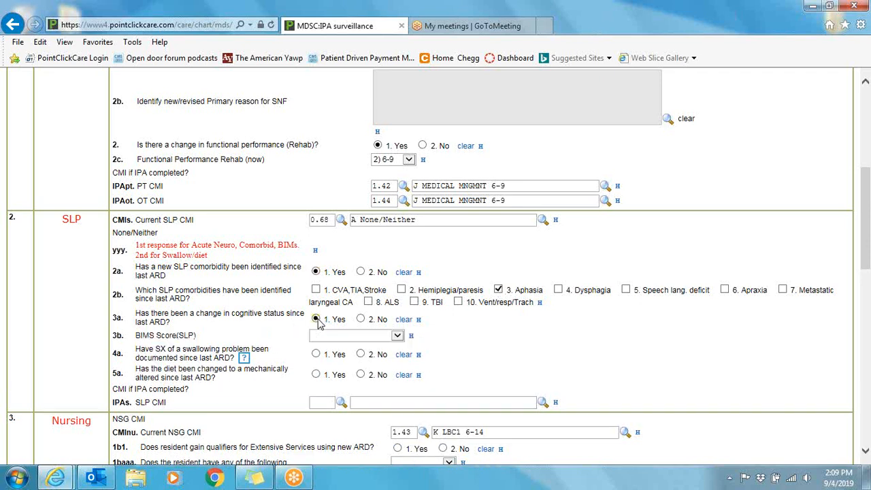
{"action": "left_click", "coordinate": [397, 336]}
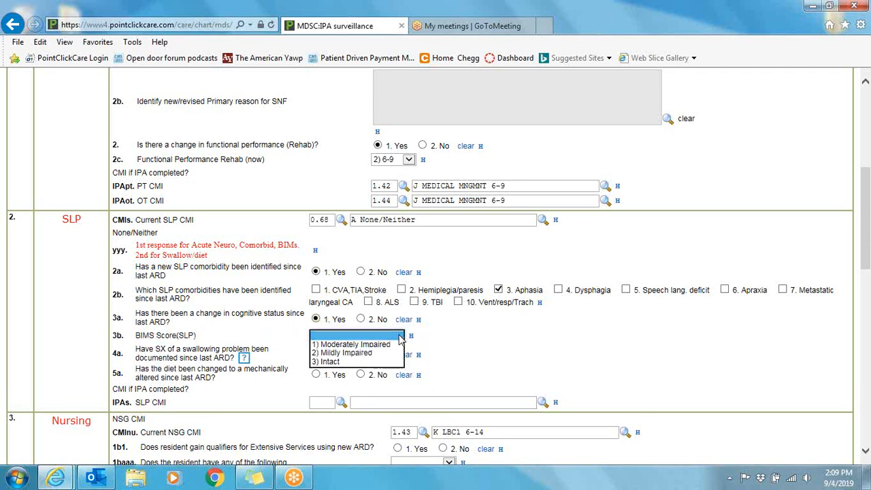
{"action": "left_click", "coordinate": [370, 353]}
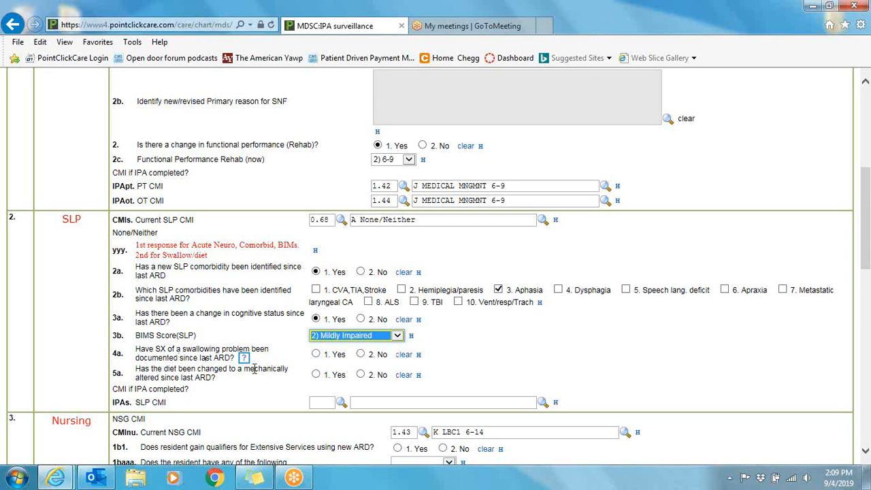
Answer Yes to the swallowing symptoms, licensed staff confirmation and mechanically altered diet questions, and set the projected SLP CMI to I 2/Both
{"action": "mouse_move", "coordinate": [247, 366]}
{"action": "left_click", "coordinate": [318, 356]}
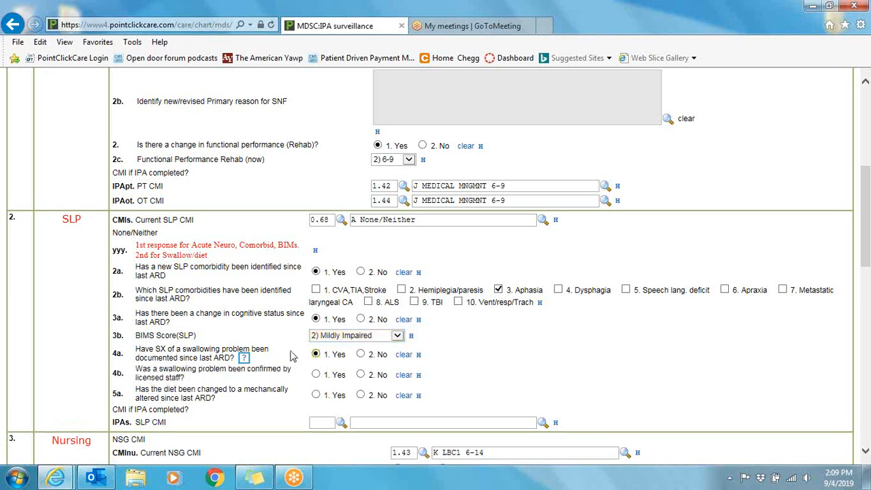
{"action": "scroll", "coordinate": [291, 351], "scroll_direction": "down", "scroll_amount": 3}
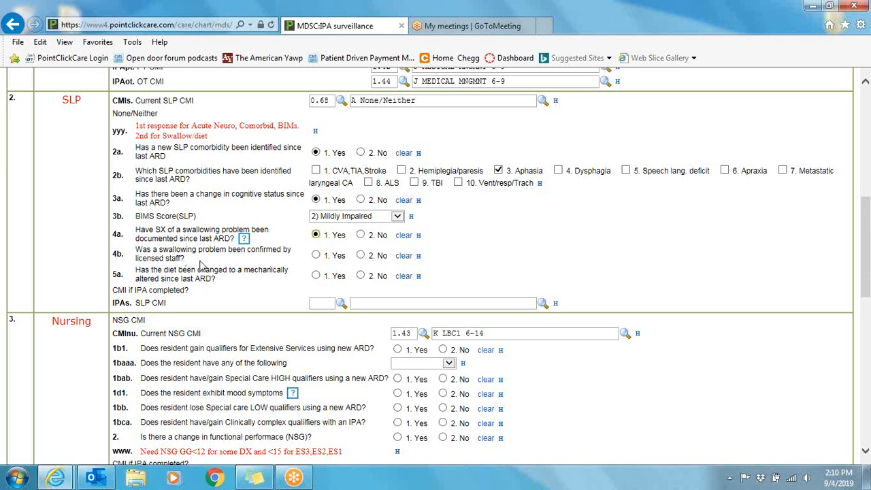
{"action": "left_click", "coordinate": [316, 256]}
{"action": "left_click", "coordinate": [316, 275]}
{"action": "left_click", "coordinate": [543, 304]}
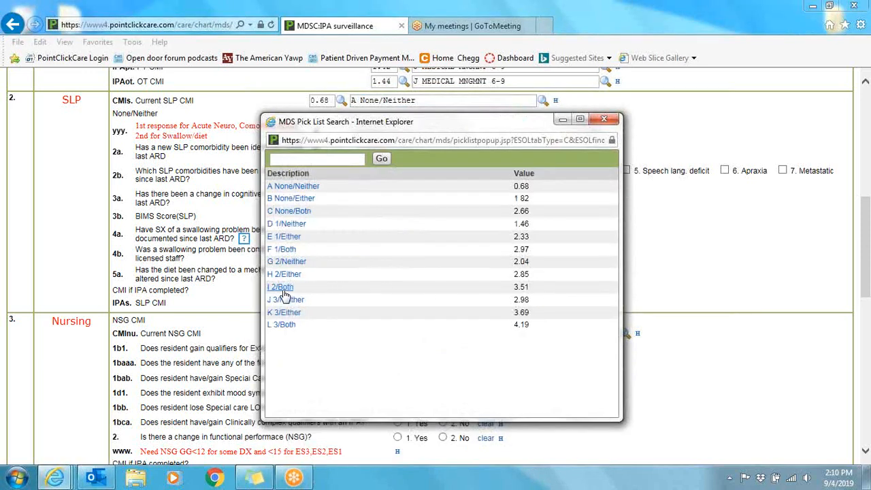
{"action": "left_click", "coordinate": [281, 287]}
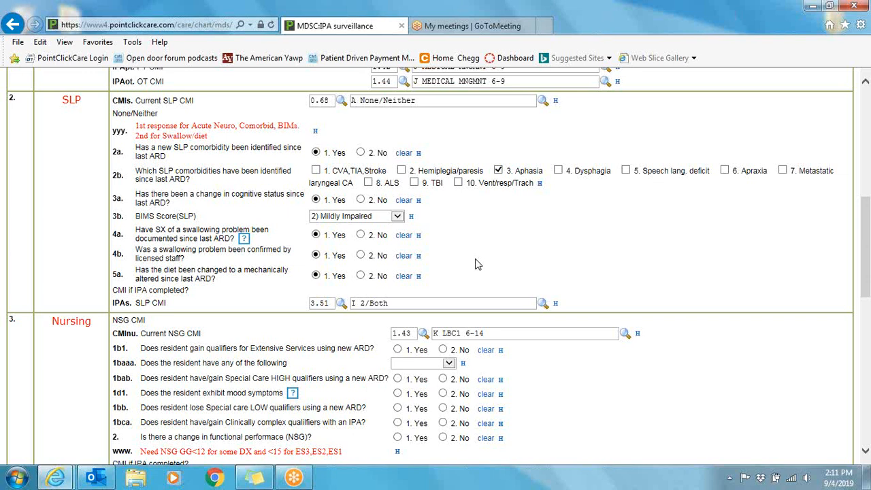
Answer No to the nursing question on gaining Extensive Services qualifiers, after checking which qualifiers are available under Yes
{"action": "scroll", "coordinate": [477, 265], "scroll_direction": "down", "scroll_amount": 1}
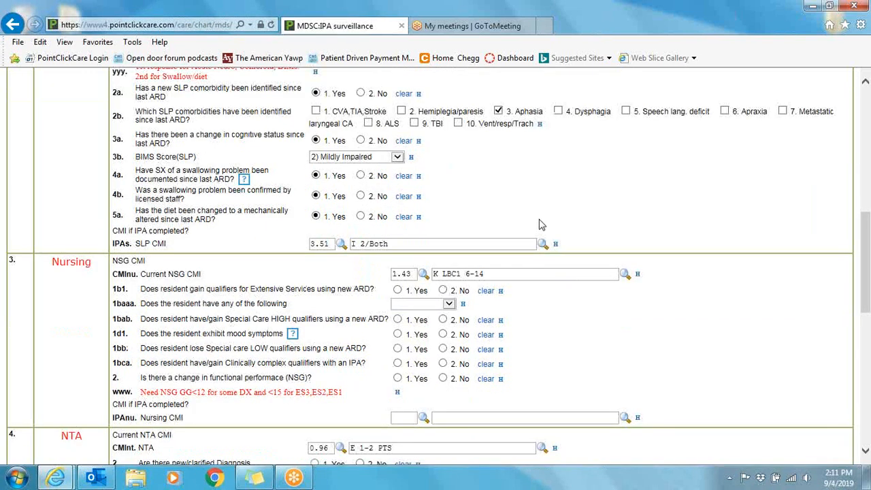
{"action": "scroll", "coordinate": [540, 225], "scroll_direction": "down", "scroll_amount": 2}
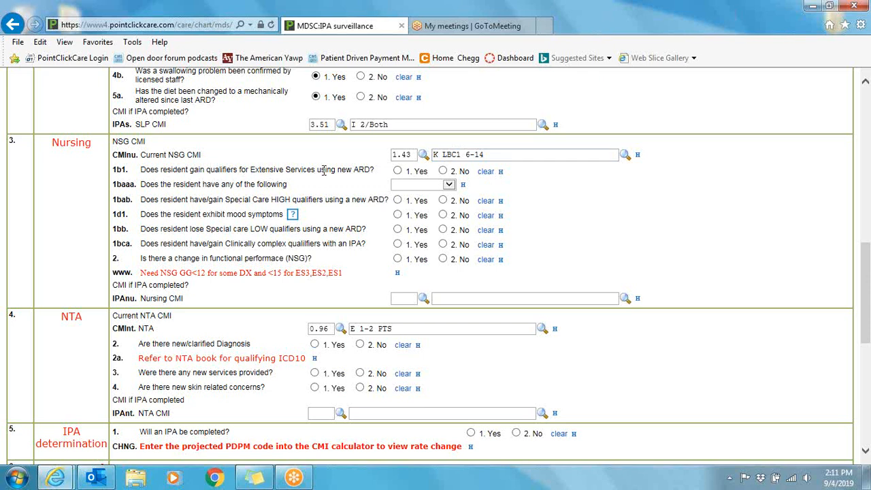
{"action": "left_click", "coordinate": [398, 171]}
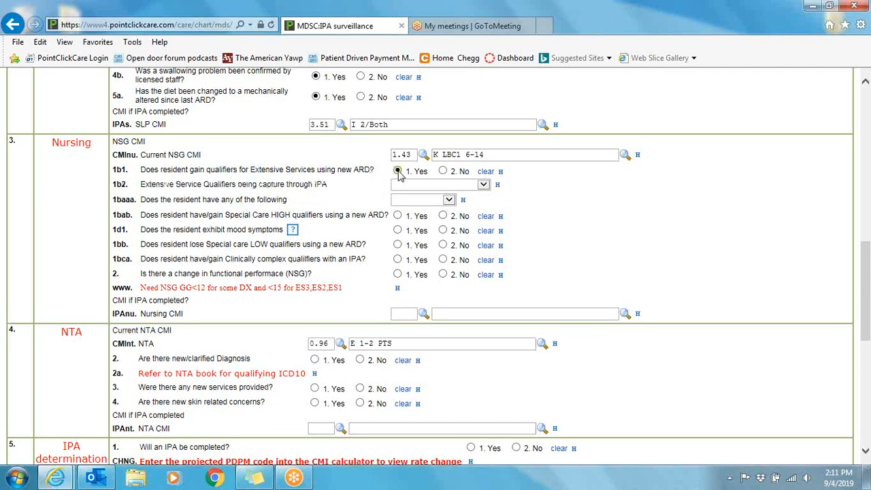
{"action": "left_click", "coordinate": [484, 186]}
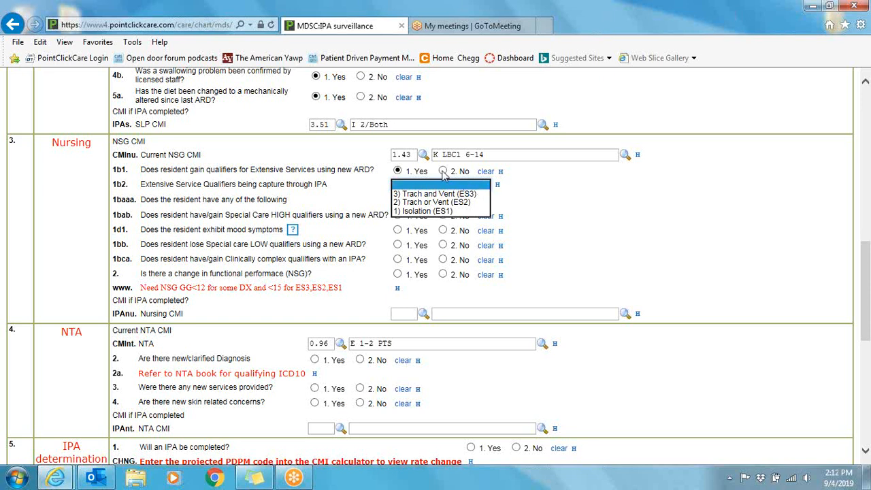
{"action": "left_click", "coordinate": [443, 171]}
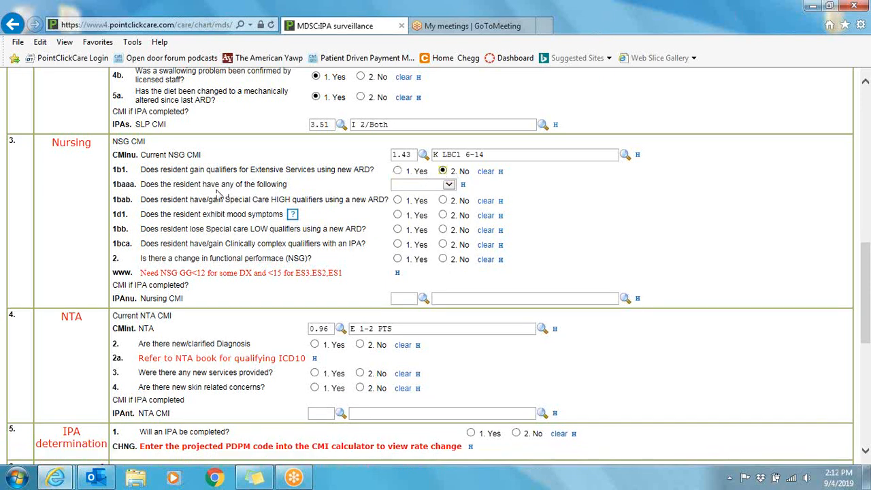
Set the nursing condition the resident has from the listed options to Pneumonia
{"action": "left_click", "coordinate": [449, 185]}
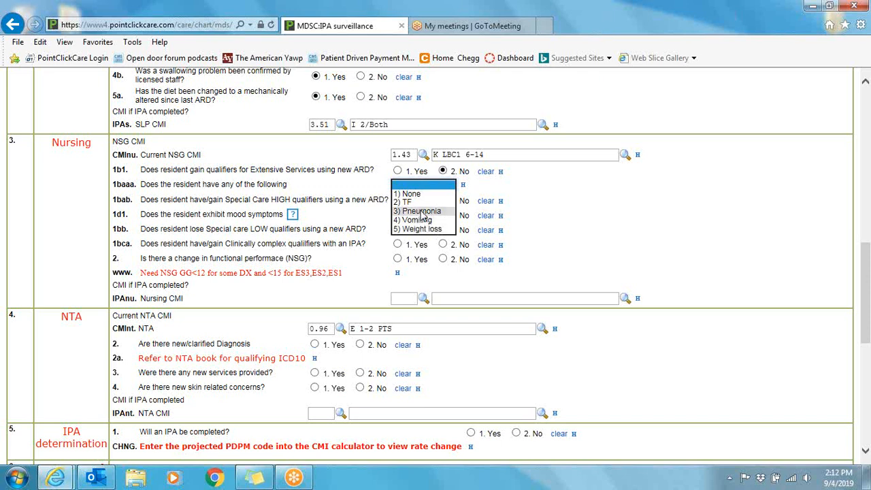
{"action": "left_click", "coordinate": [422, 211]}
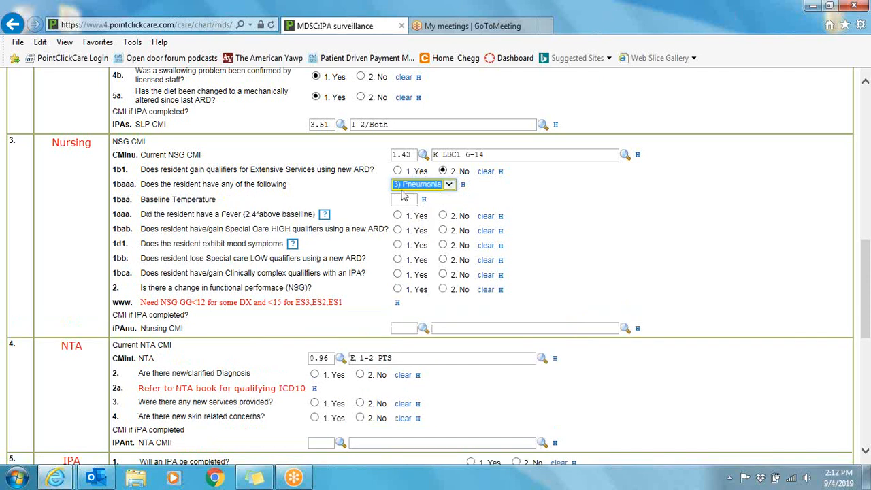
{"action": "left_click", "coordinate": [443, 187]}
{"action": "left_click", "coordinate": [417, 164]}
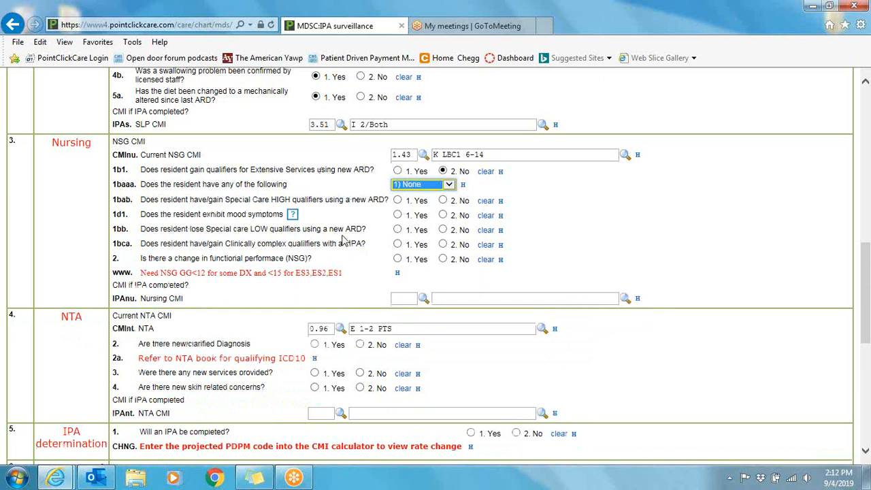
{"action": "left_click", "coordinate": [449, 186]}
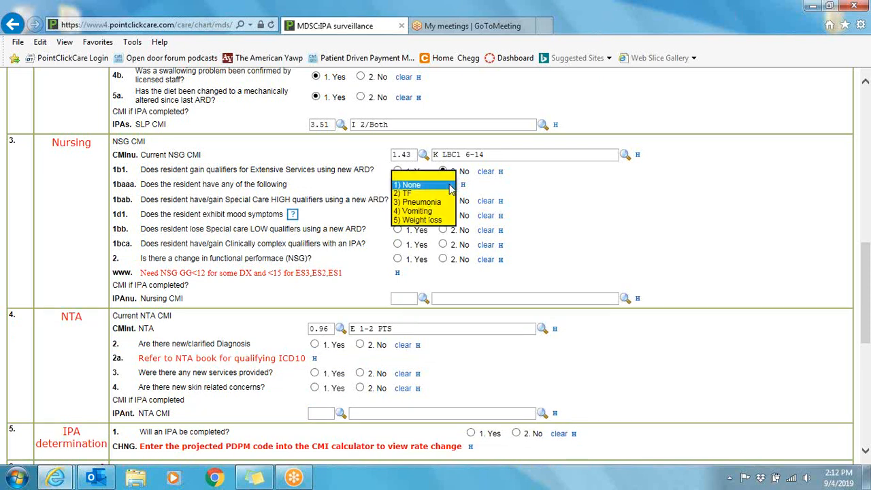
{"action": "left_click", "coordinate": [420, 203]}
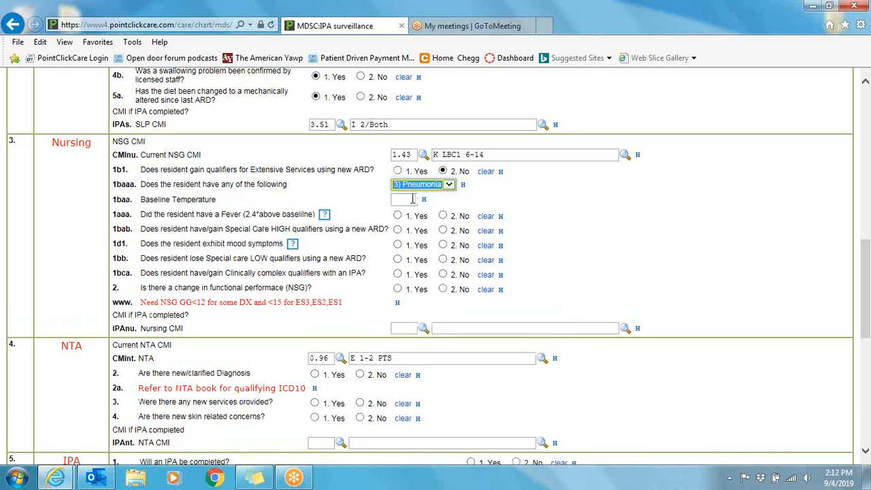
Enter a baseline temperature of 98 and record that the resident did not have a fever
{"action": "left_click", "coordinate": [413, 199]}
{"action": "type", "text": "98"}
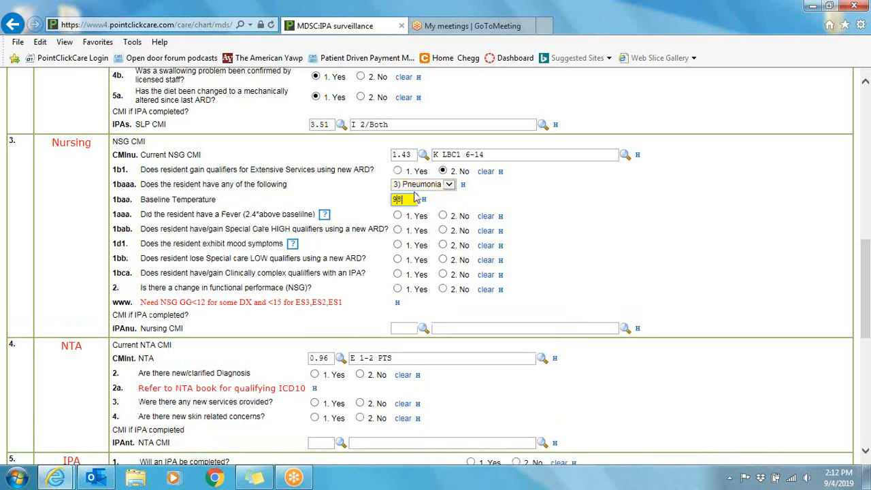
{"action": "left_click", "coordinate": [430, 216]}
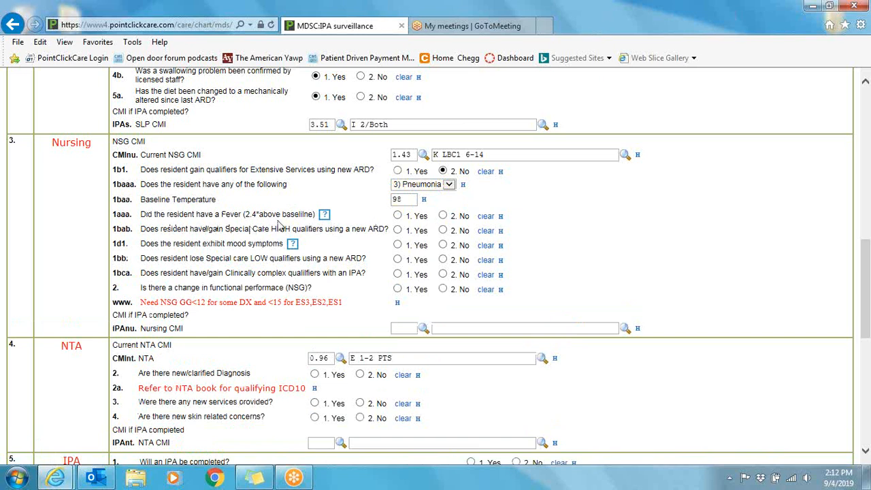
{"action": "mouse_move", "coordinate": [326, 216]}
{"action": "left_click", "coordinate": [443, 216]}
Review the available Special Care HIGH qualifiers and answer No to having or gaining them with a new ARD
{"action": "left_click", "coordinate": [398, 231]}
{"action": "left_click", "coordinate": [507, 245]}
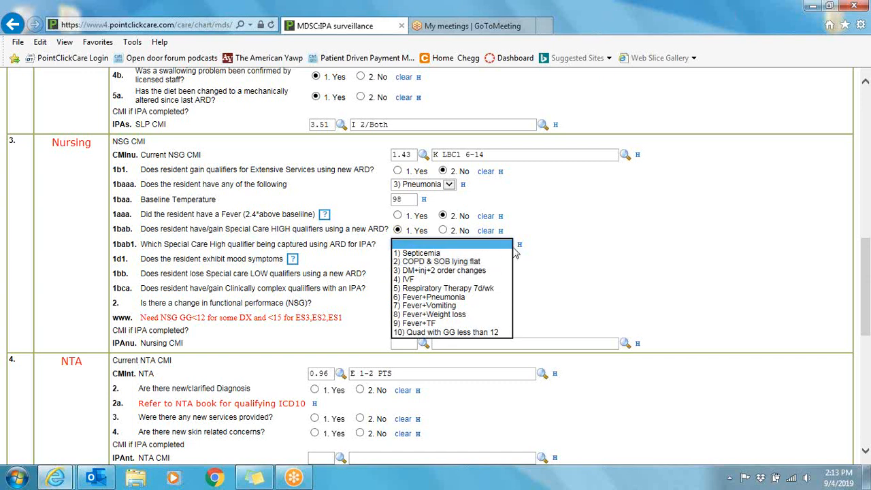
{"action": "left_click", "coordinate": [444, 231]}
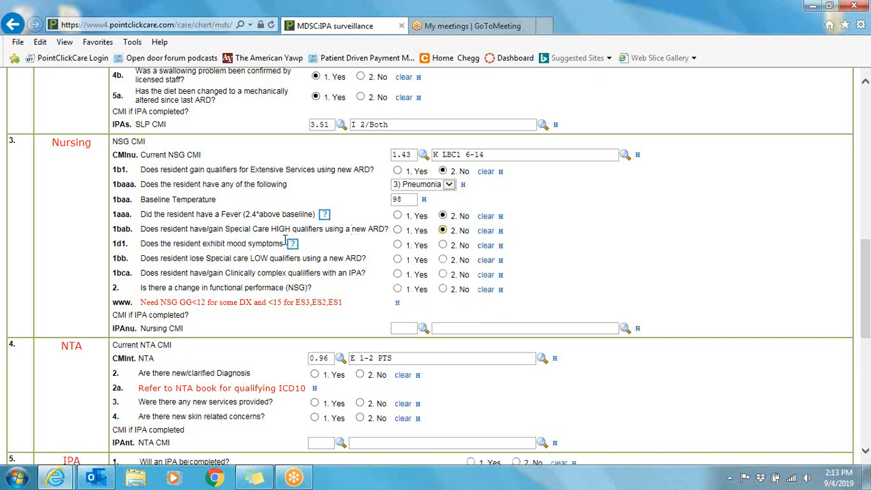
Record that the resident exhibits mood symptoms and loses Special Care LOW qualifiers with a new ARD
{"action": "mouse_move", "coordinate": [294, 249]}
{"action": "left_click", "coordinate": [398, 245]}
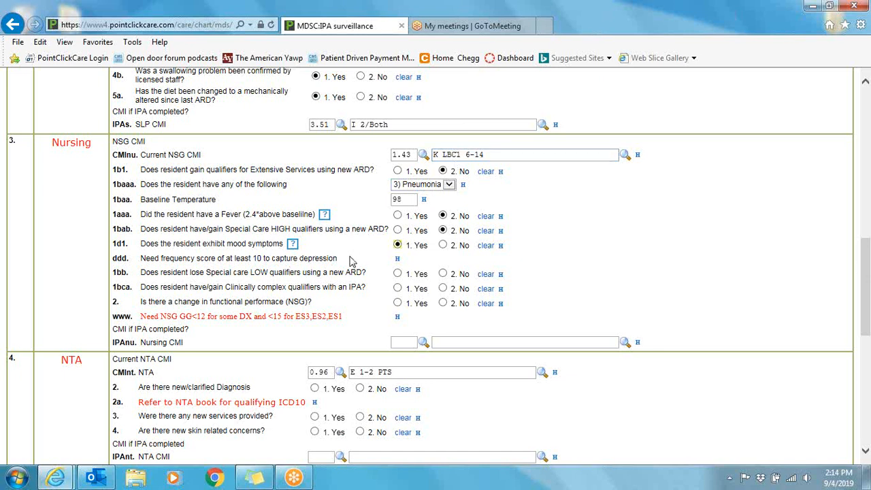
{"action": "left_click", "coordinate": [398, 275]}
Answer Yes to Clinically Complex qualifiers with an IPA and choose O2 while a resident as the captured qualifier
{"action": "left_click", "coordinate": [398, 288]}
{"action": "left_click", "coordinate": [506, 305]}
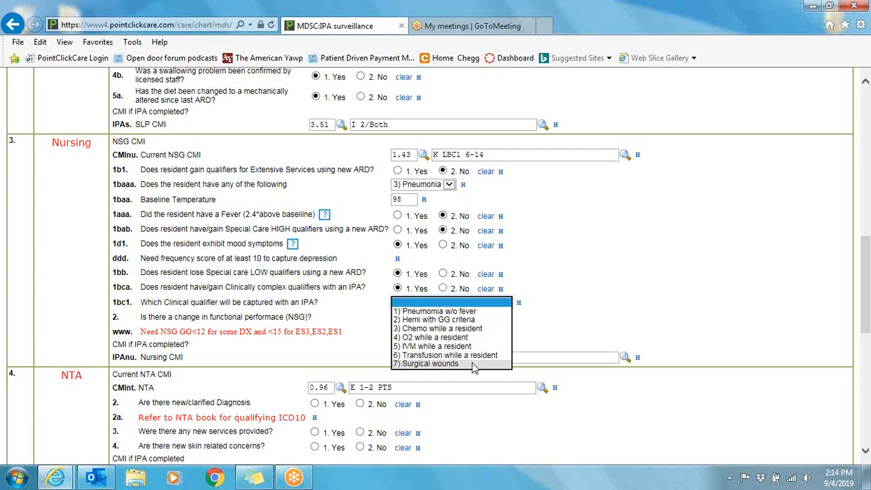
{"action": "left_click", "coordinate": [462, 337]}
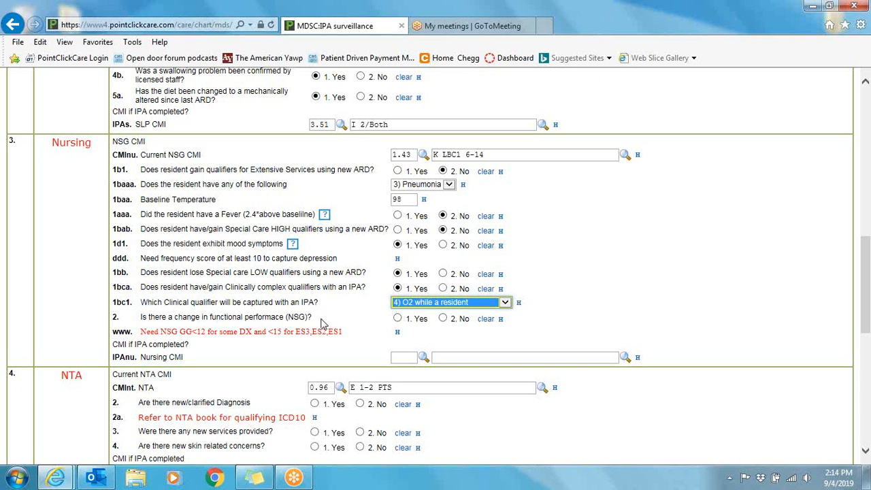
Record no change in nursing functional performance and set the projected nursing CMI to N CBC2 6-14
{"action": "left_click", "coordinate": [443, 319]}
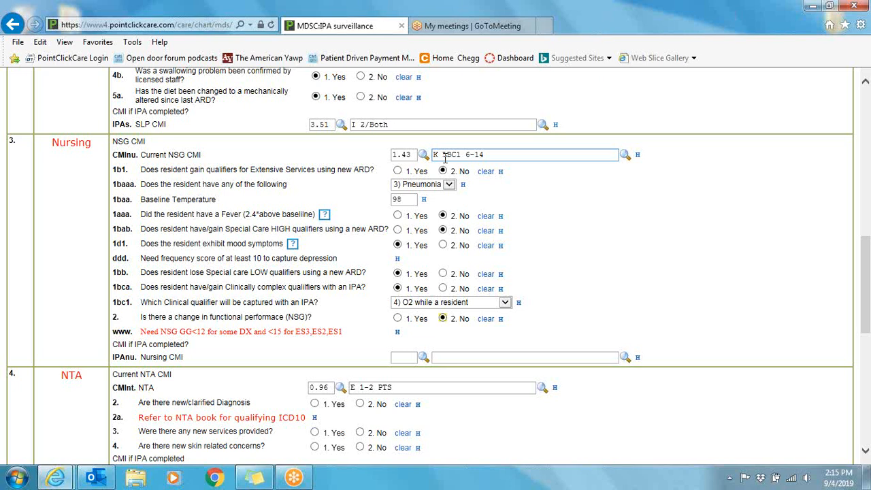
{"action": "left_click", "coordinate": [626, 359]}
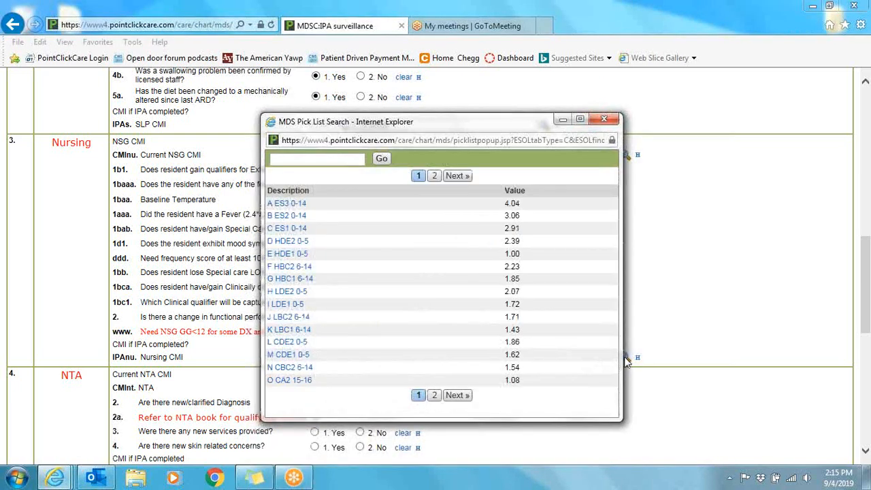
{"action": "left_click", "coordinate": [290, 368]}
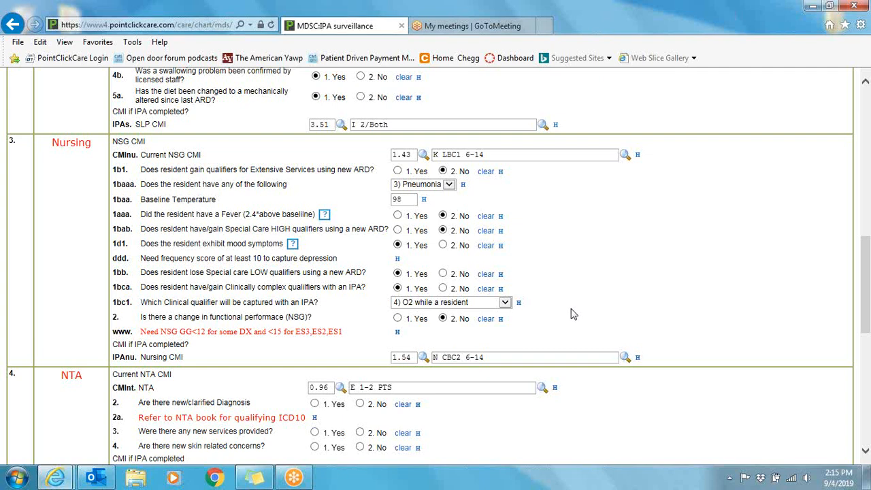
Answer Yes to new or clarified NTA diagnoses and mark Malnutrition as the qualifying diagnosis
{"action": "scroll", "coordinate": [570, 311], "scroll_direction": "down", "scroll_amount": 1}
{"action": "scroll", "coordinate": [600, 229], "scroll_direction": "down", "scroll_amount": 2}
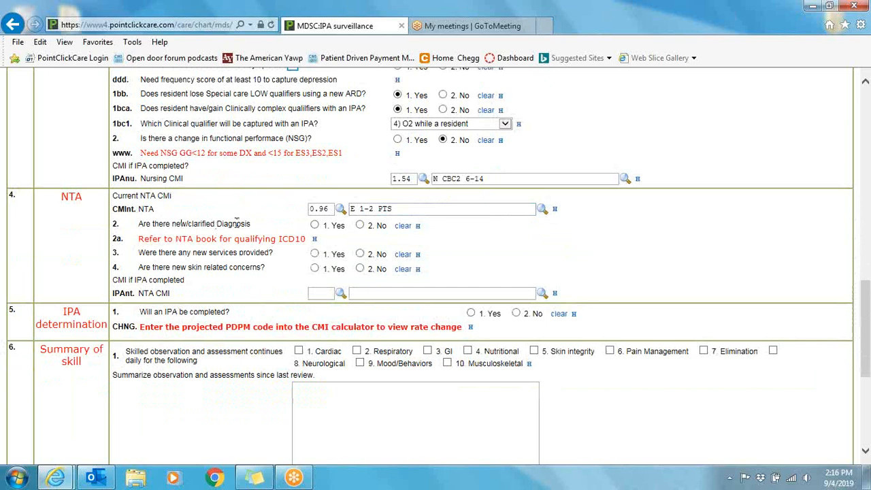
{"action": "left_click", "coordinate": [315, 226]}
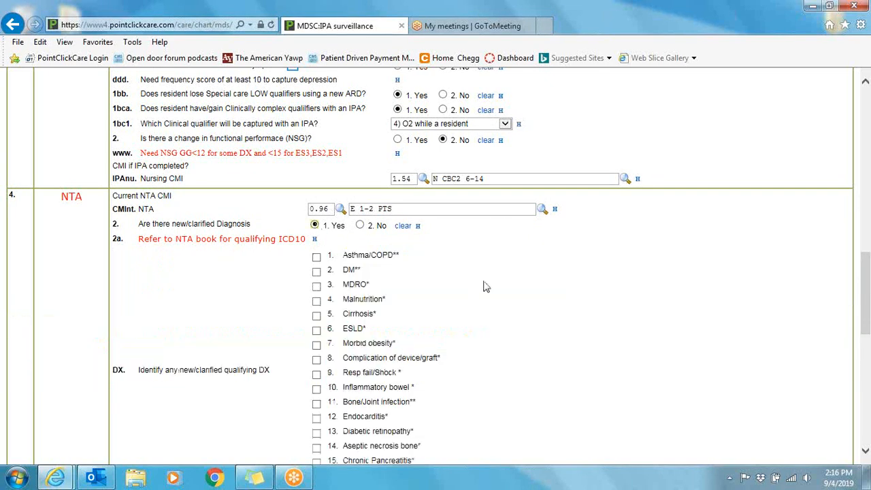
{"action": "scroll", "coordinate": [483, 286], "scroll_direction": "down", "scroll_amount": 2}
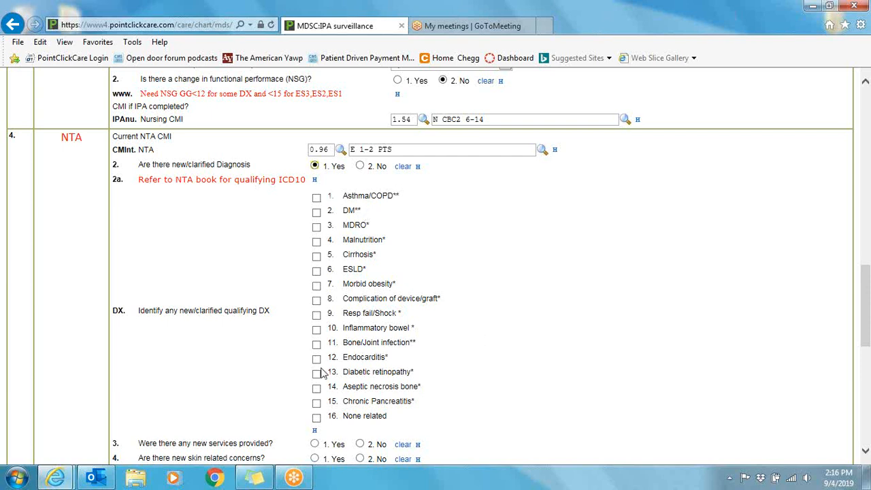
{"action": "left_click", "coordinate": [316, 419]}
{"action": "left_click", "coordinate": [316, 420]}
{"action": "left_click", "coordinate": [317, 243]}
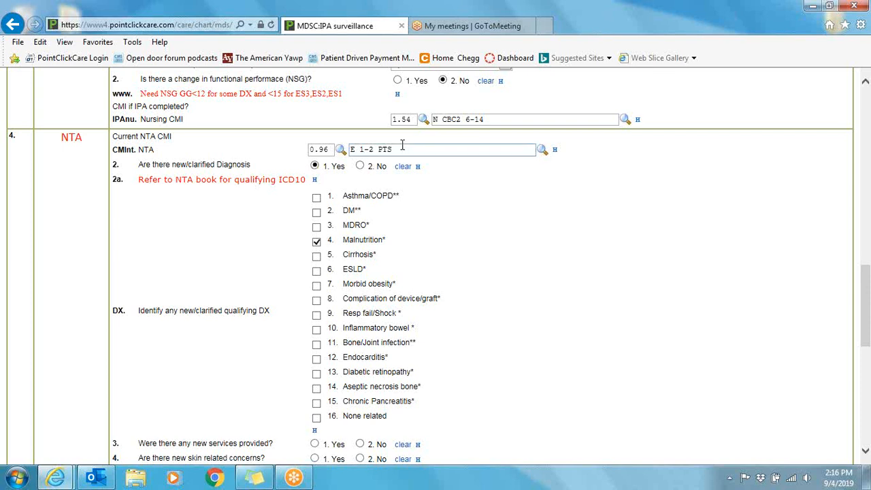
Review the list of qualifying NTA services and answer No to new services provided
{"action": "scroll", "coordinate": [460, 272], "scroll_direction": "down", "scroll_amount": 4}
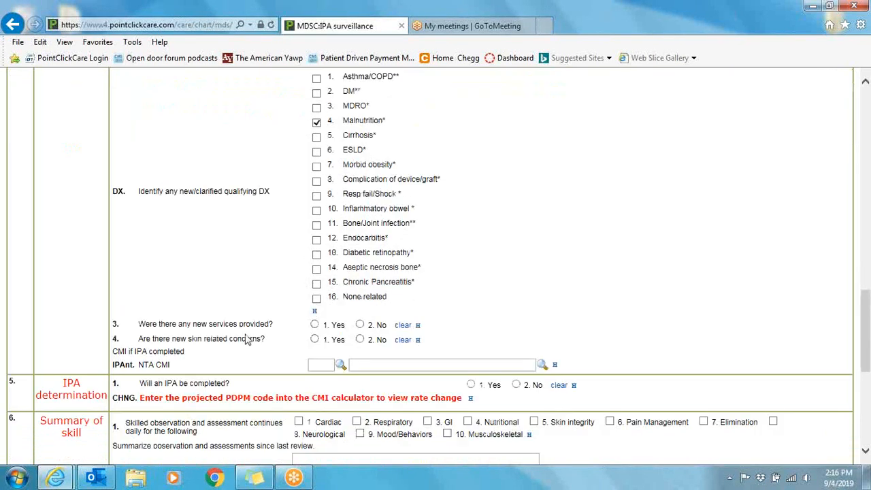
{"action": "left_click", "coordinate": [315, 325]}
{"action": "scroll", "coordinate": [506, 341], "scroll_direction": "down", "scroll_amount": 4}
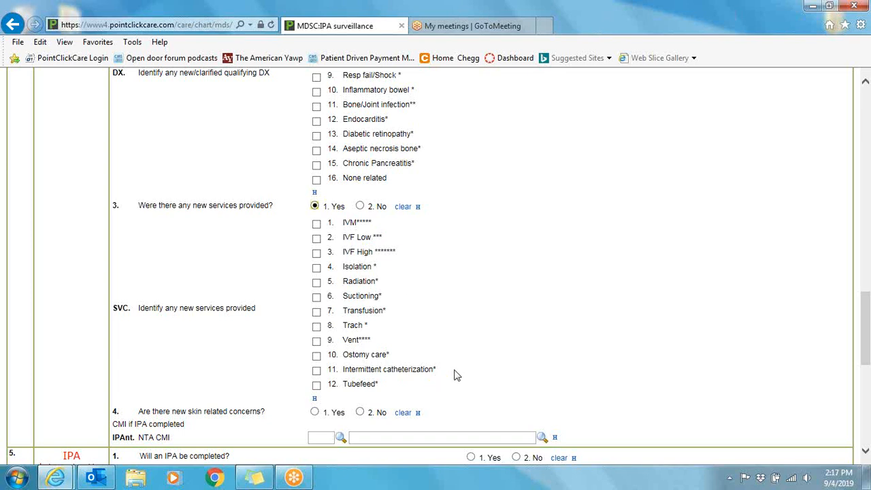
{"action": "left_click", "coordinate": [359, 205]}
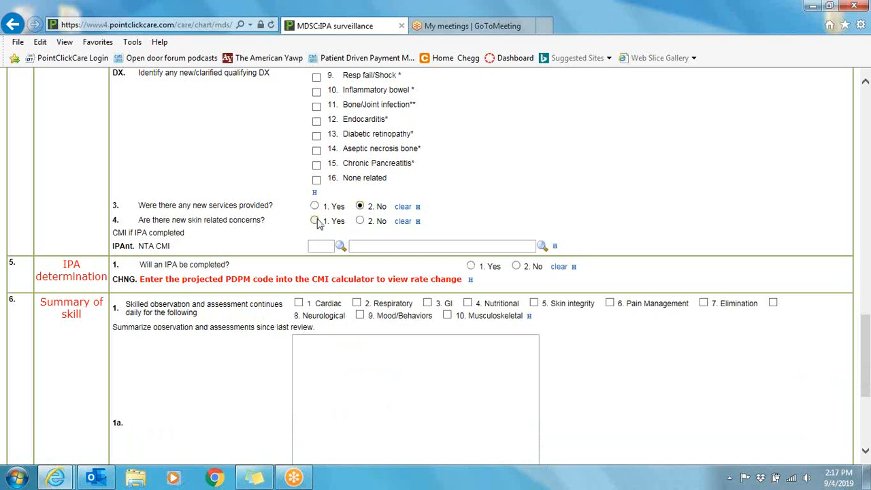
Check the skin integrity qualifiers, answer No to new skin related concerns, and set the projected NTA CMI to D 3-5 PTS
{"action": "left_click", "coordinate": [315, 220]}
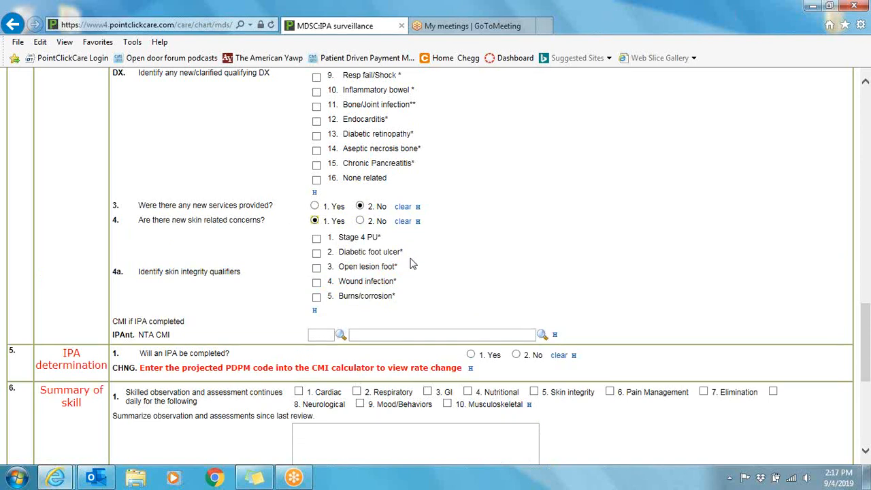
{"action": "left_click", "coordinate": [361, 221]}
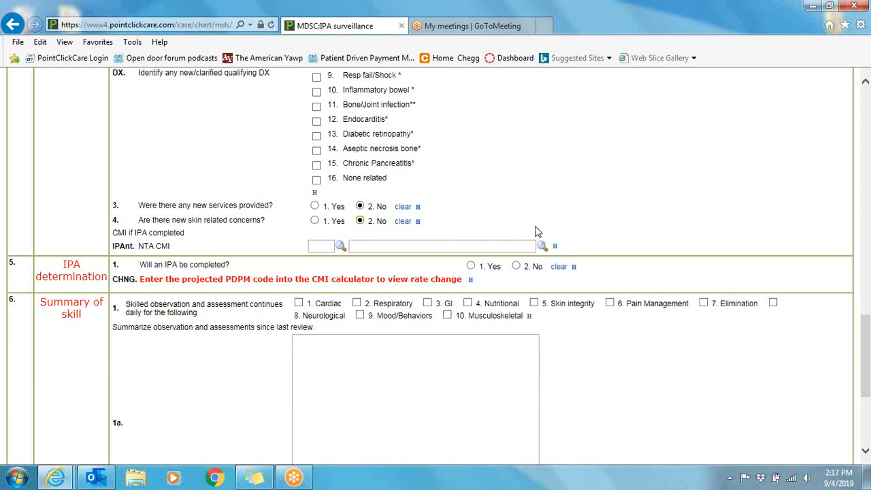
{"action": "left_click", "coordinate": [542, 246]}
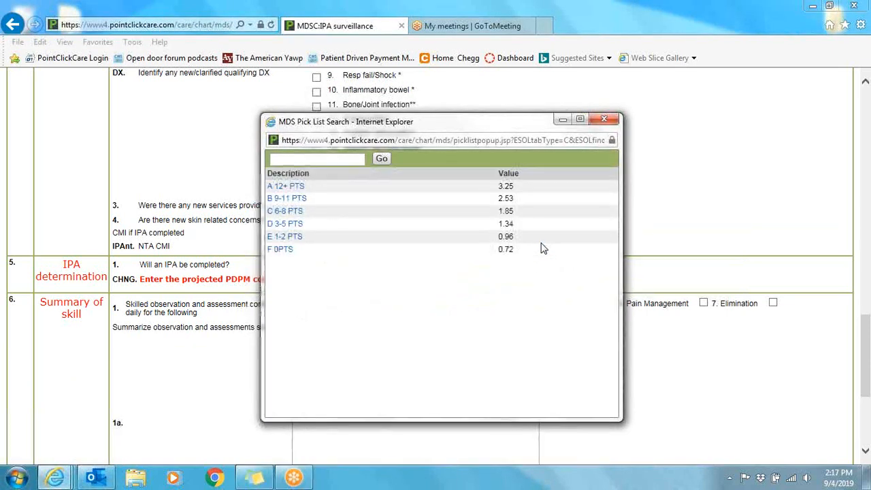
{"action": "left_click", "coordinate": [284, 225]}
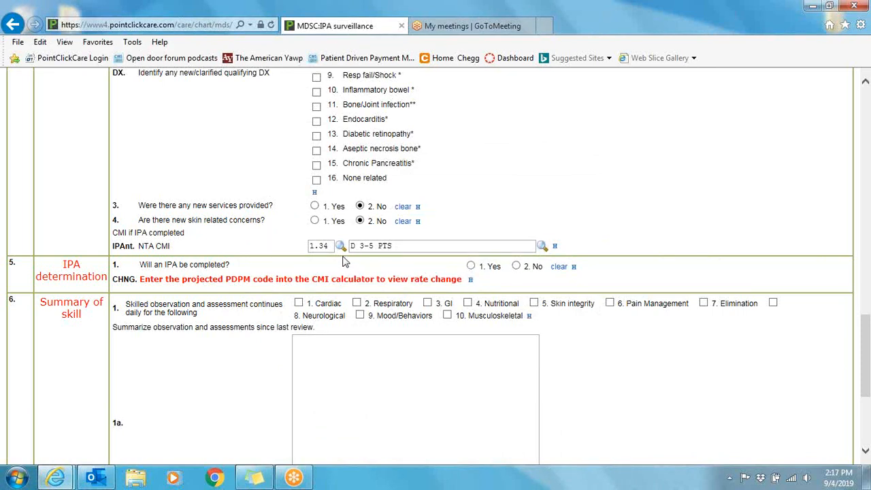
Record that an IPA will be completed and set the IPA ARD to 09/04/2019
{"action": "left_click", "coordinate": [471, 266]}
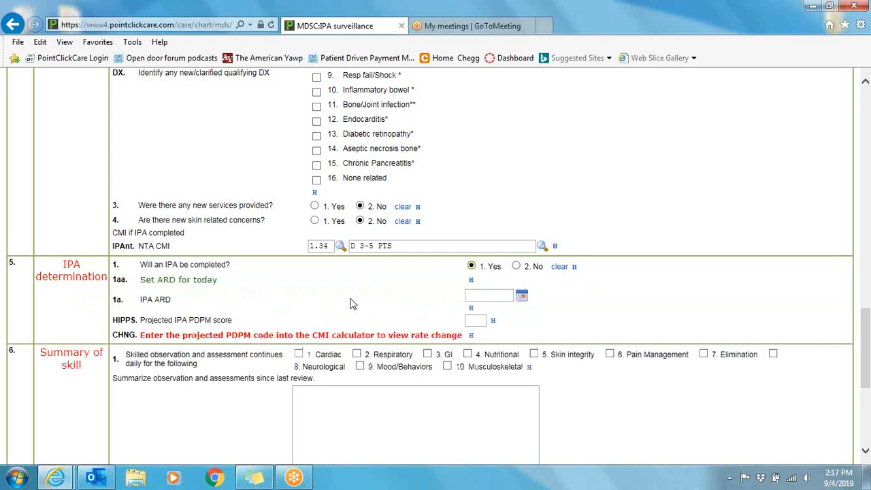
{"action": "left_click", "coordinate": [522, 297]}
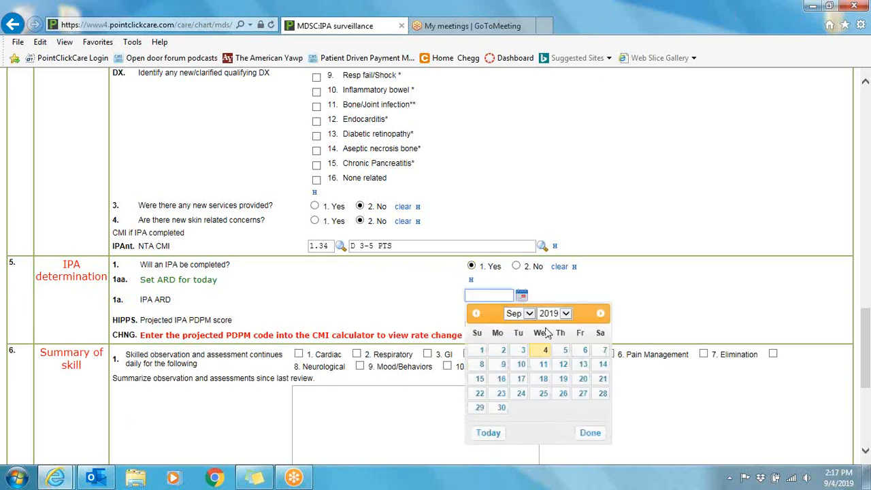
{"action": "left_click", "coordinate": [545, 350]}
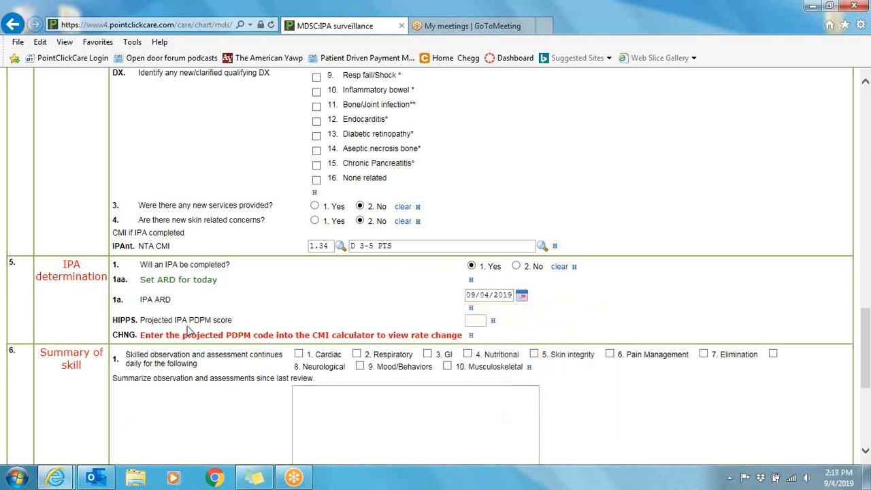
Review the projected PT/OT, SLP, nursing and NTA codes and enter JIND as the projected IPA PDPM score
{"action": "left_click", "coordinate": [479, 320]}
{"action": "scroll", "coordinate": [601, 293], "scroll_direction": "up", "scroll_amount": 2}
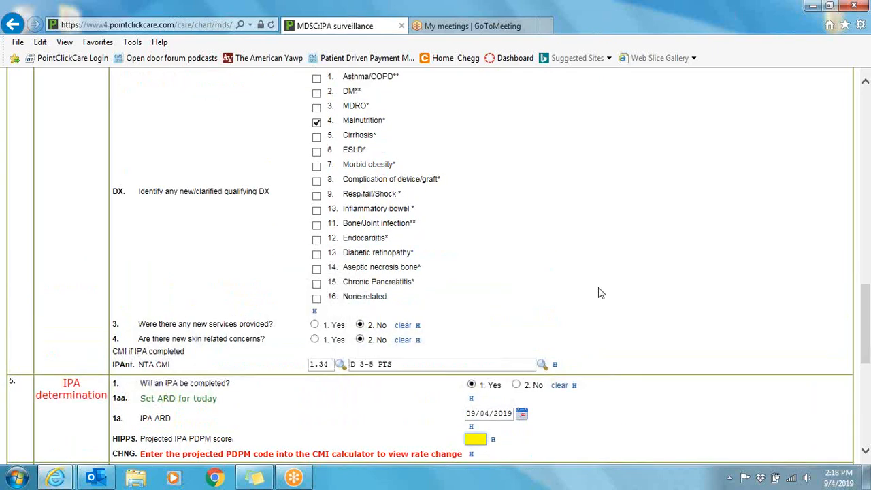
{"action": "scroll", "coordinate": [601, 292], "scroll_direction": "up", "scroll_amount": 15}
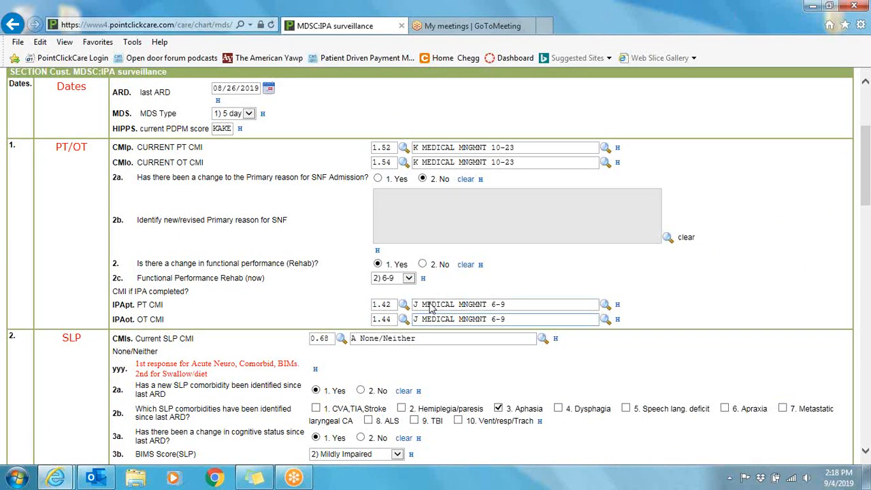
{"action": "scroll", "coordinate": [430, 308], "scroll_direction": "down", "scroll_amount": 5}
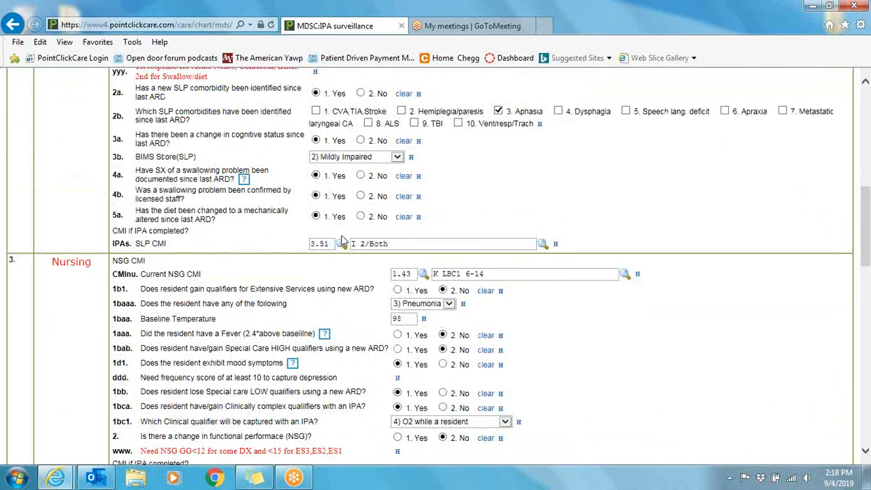
{"action": "scroll", "coordinate": [425, 283], "scroll_direction": "down", "scroll_amount": 3}
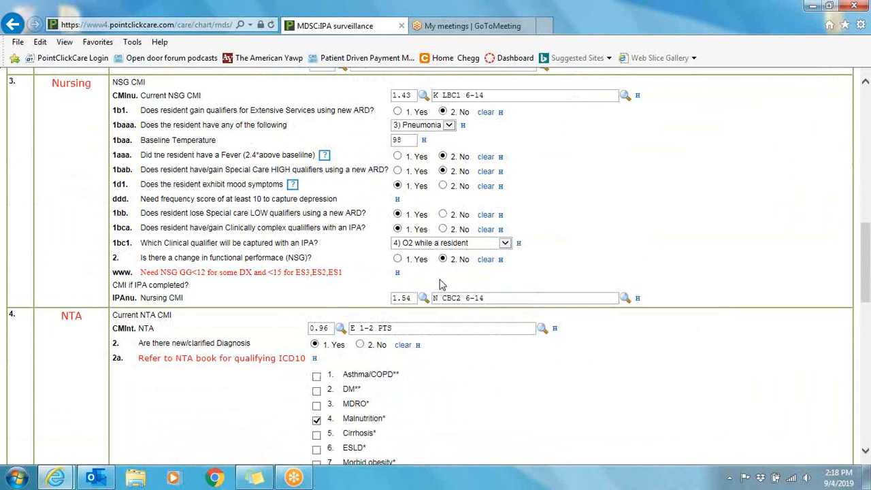
{"action": "scroll", "coordinate": [451, 324], "scroll_direction": "down", "scroll_amount": 5}
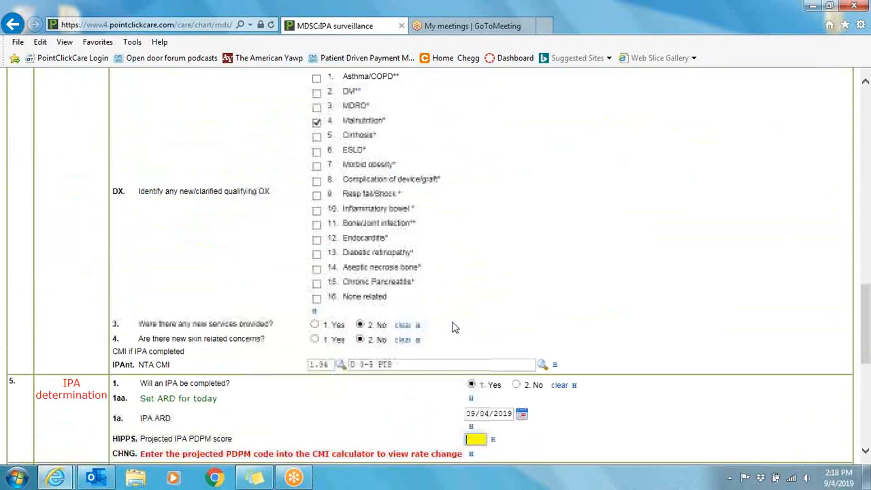
{"action": "scroll", "coordinate": [470, 331], "scroll_direction": "down", "scroll_amount": 2}
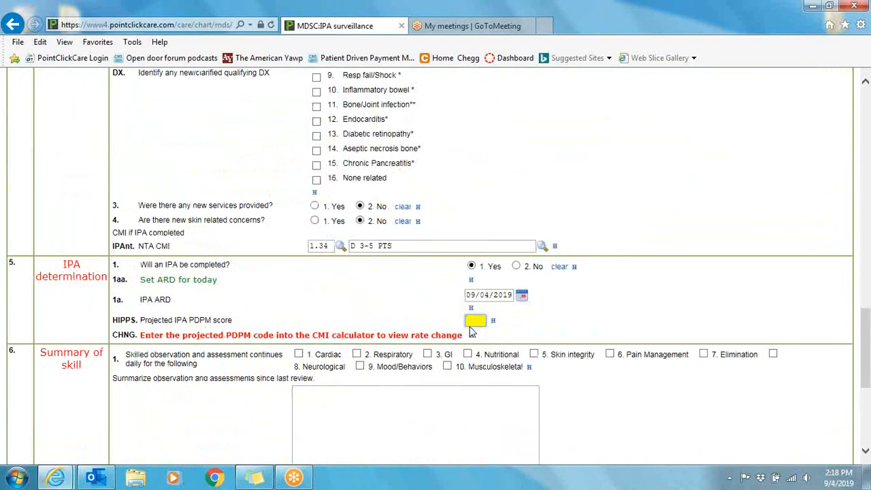
{"action": "type", "text": "JND"}
{"action": "left_click", "coordinate": [614, 317]}
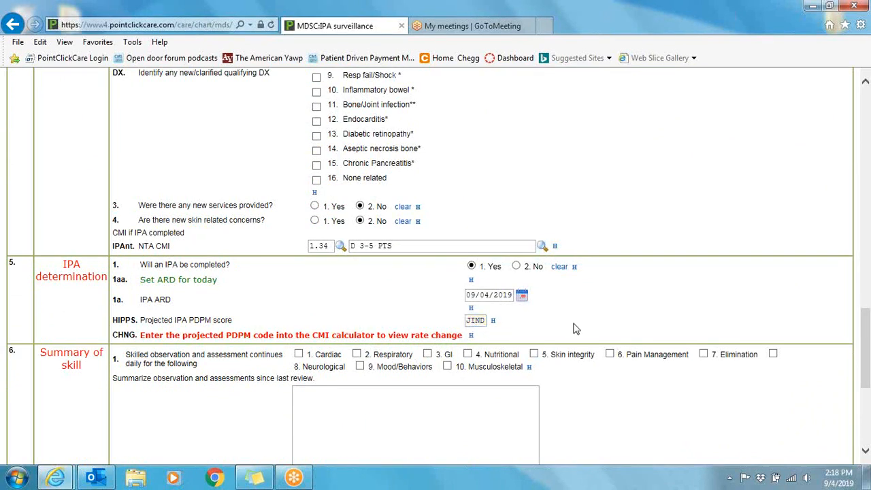
Mark Cardiac and Respiratory as the areas of continuing daily skilled observation and assessment
{"action": "scroll", "coordinate": [417, 350], "scroll_direction": "down", "scroll_amount": 2}
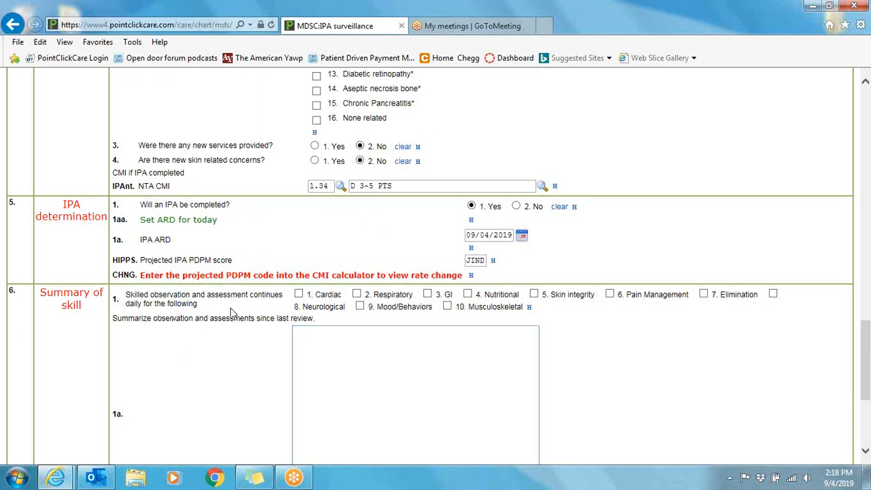
{"action": "left_click", "coordinate": [299, 295]}
{"action": "left_click", "coordinate": [357, 294]}
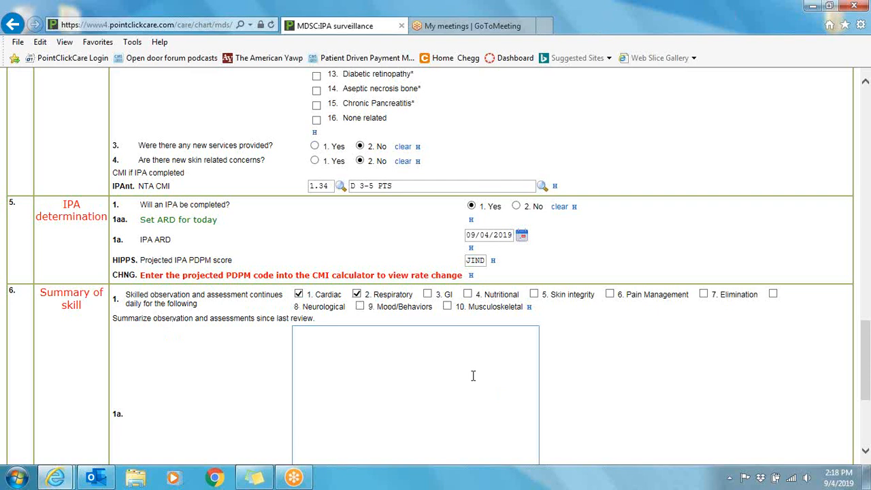
Record that the resident receives therapy at least 5 days a week with PT/OT as the disciplines
{"action": "scroll", "coordinate": [474, 376], "scroll_direction": "down", "scroll_amount": 3}
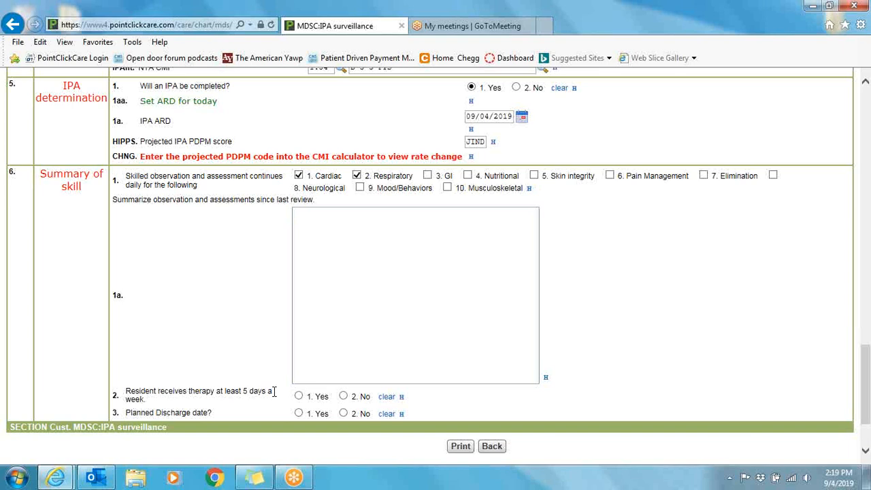
{"action": "left_click", "coordinate": [298, 397]}
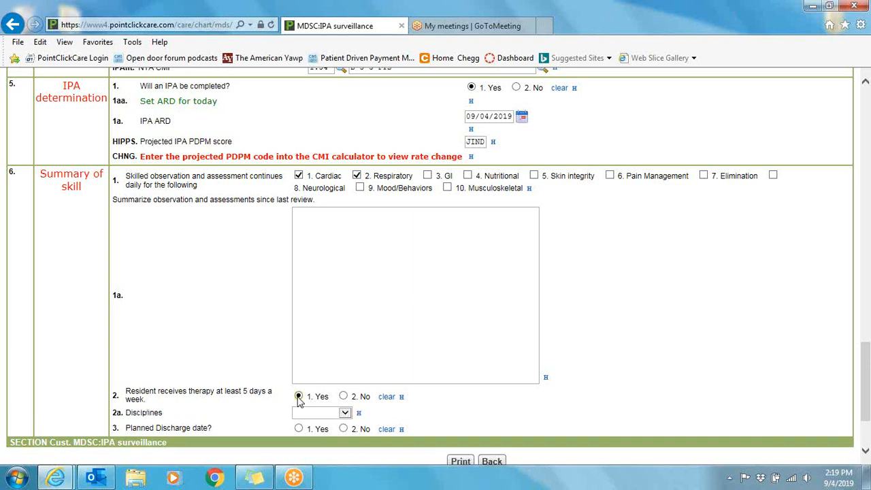
{"action": "left_click", "coordinate": [344, 412]}
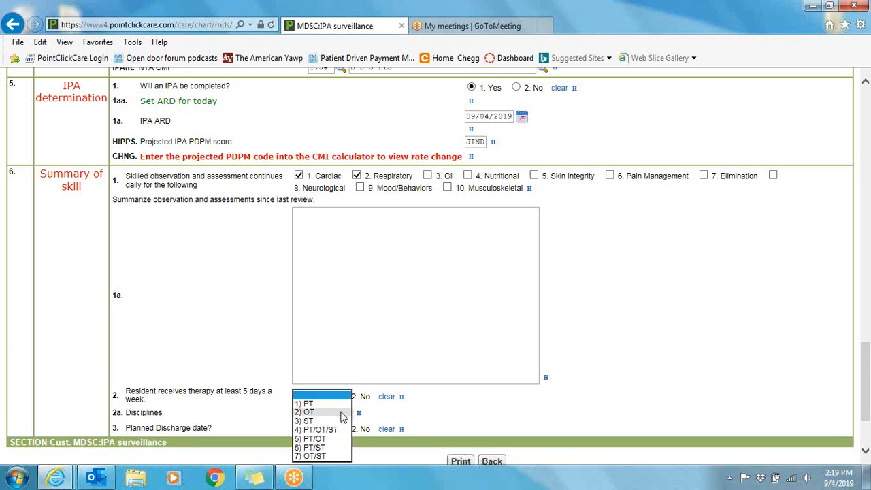
{"action": "left_click", "coordinate": [316, 439]}
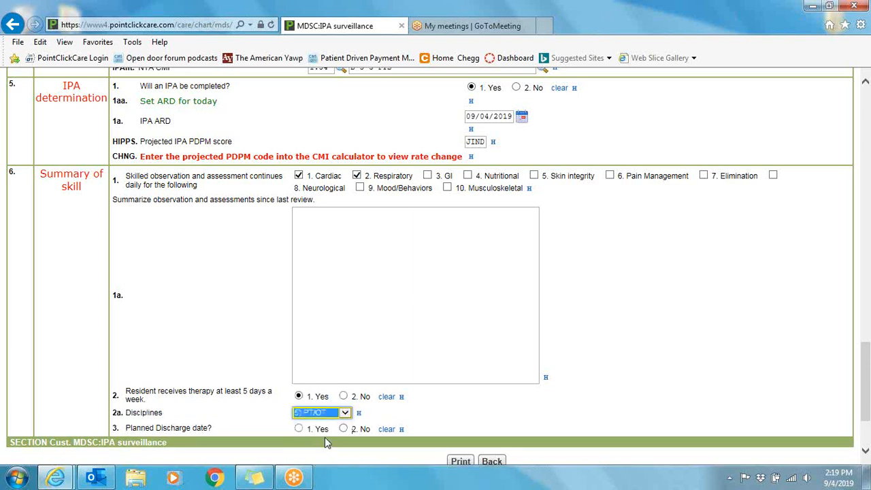
Answer No to therapy at least 5 days a week and Yes to a planned discharge date
{"action": "left_click", "coordinate": [344, 397]}
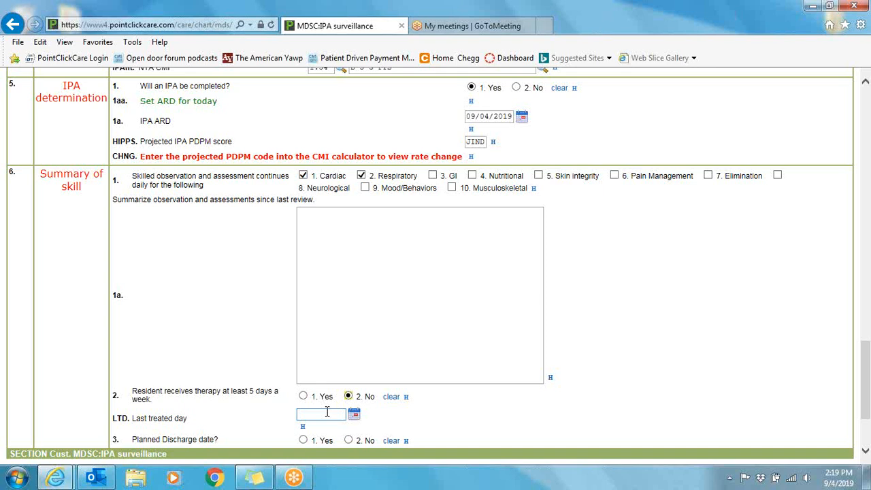
{"action": "scroll", "coordinate": [327, 412], "scroll_direction": "down", "scroll_amount": 2}
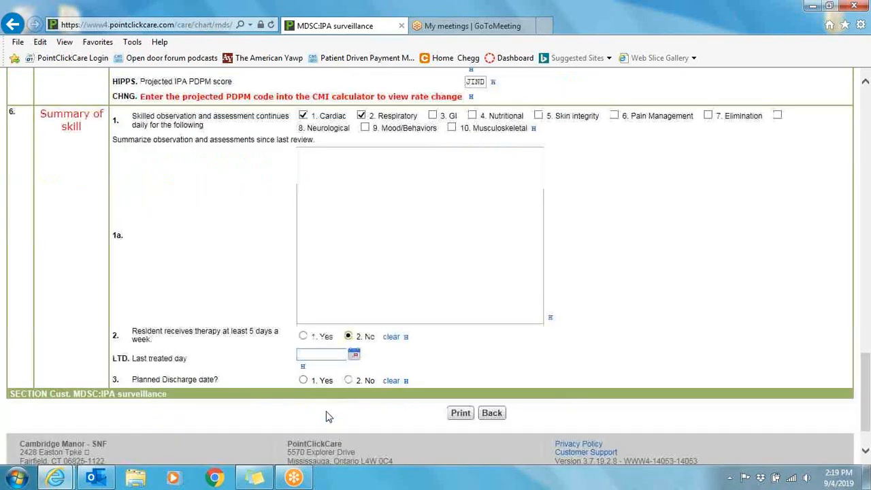
{"action": "left_click", "coordinate": [304, 381]}
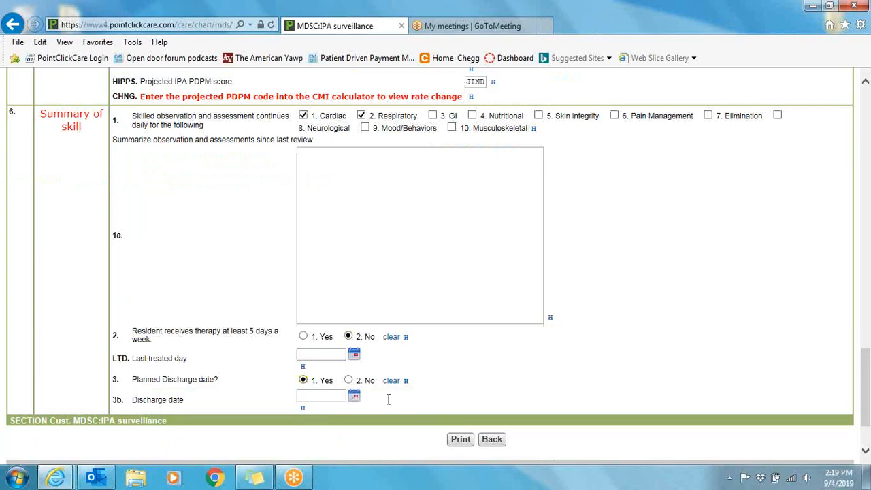
{"action": "scroll", "coordinate": [633, 334], "scroll_direction": "up", "scroll_amount": 2}
{"action": "scroll", "coordinate": [633, 334], "scroll_direction": "up", "scroll_amount": 15}
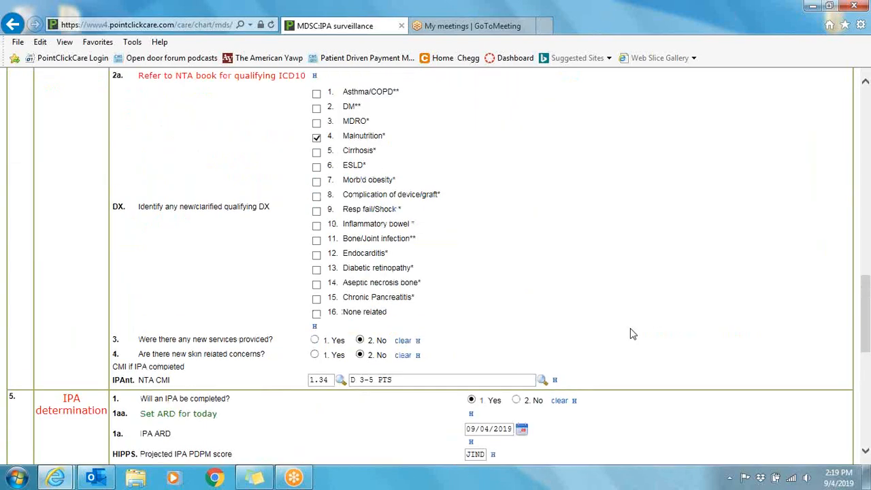